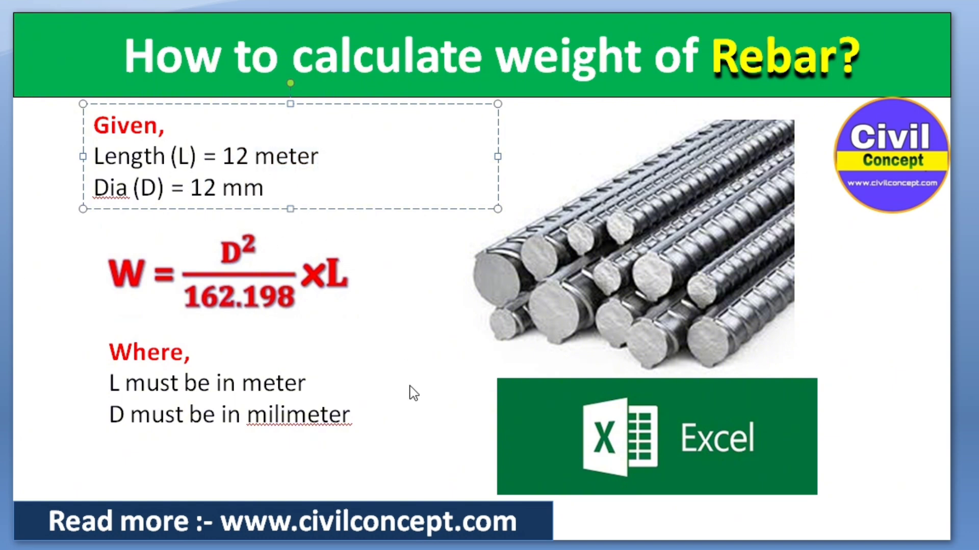
# Step: Select the Given text, Excel picture and formula picture on the rebar weight slide
pyautogui.click(409, 386)
pyautogui.click(586, 414)
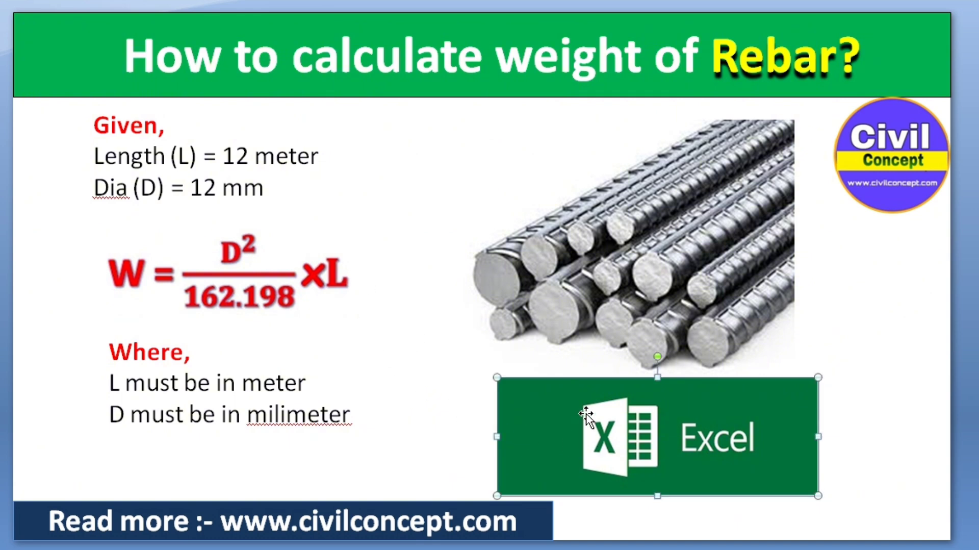
pyautogui.click(314, 284)
pyautogui.click(269, 187)
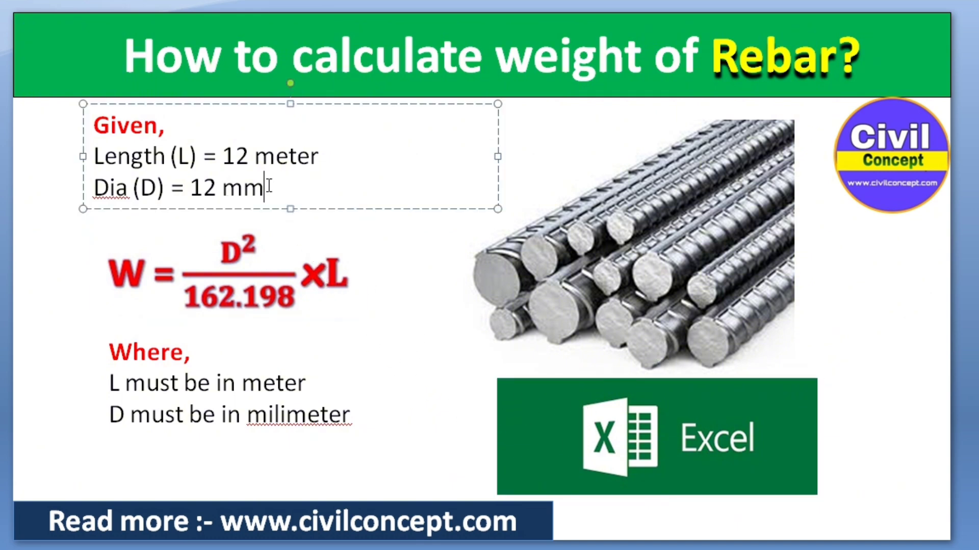
pyautogui.click(289, 287)
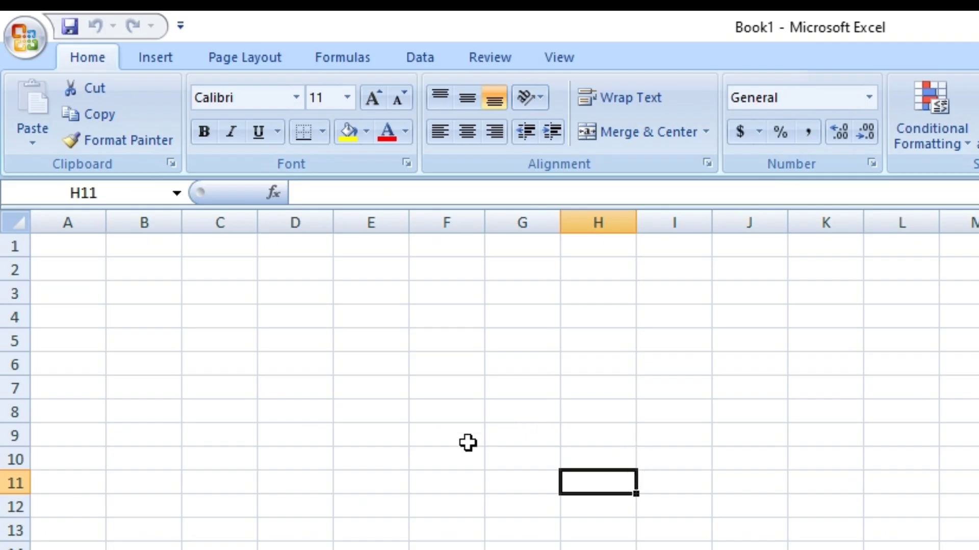
# Step: Click around cells on the blank Excel sheet
pyautogui.click(461, 418)
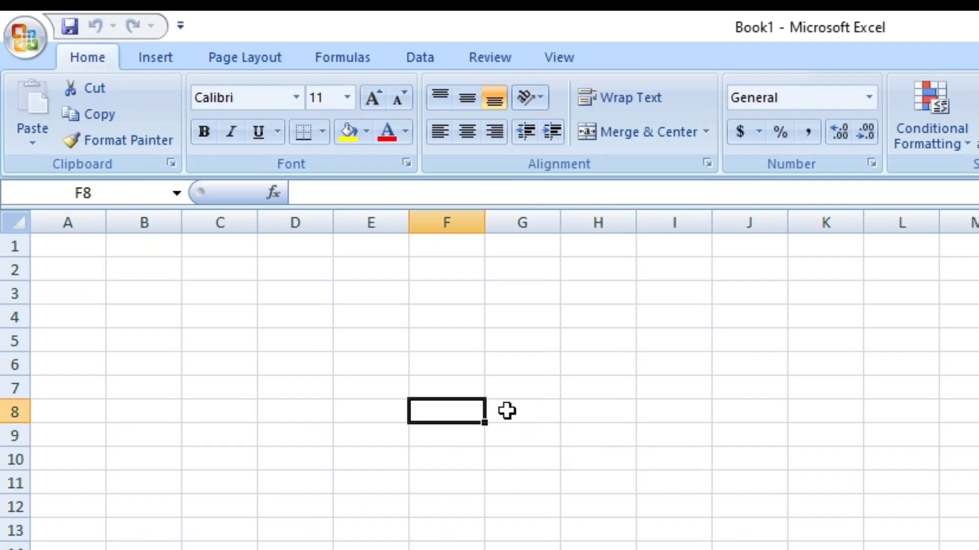
pyautogui.click(490, 368)
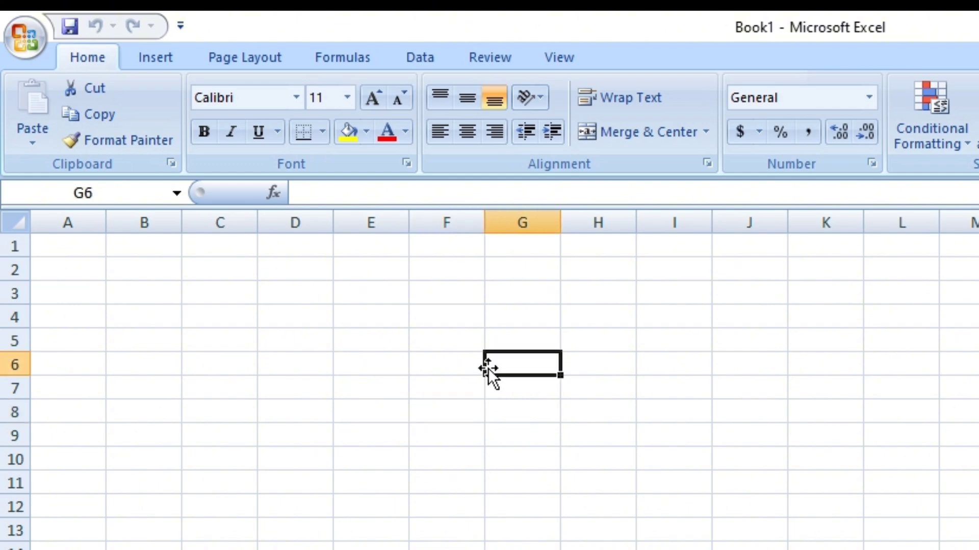
pyautogui.click(442, 374)
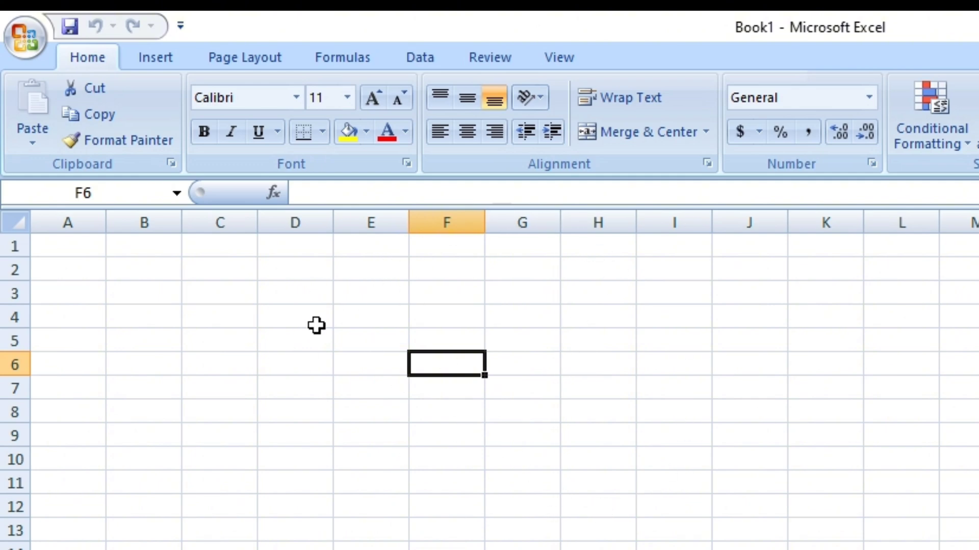
pyautogui.click(376, 368)
pyautogui.click(334, 434)
pyautogui.click(301, 434)
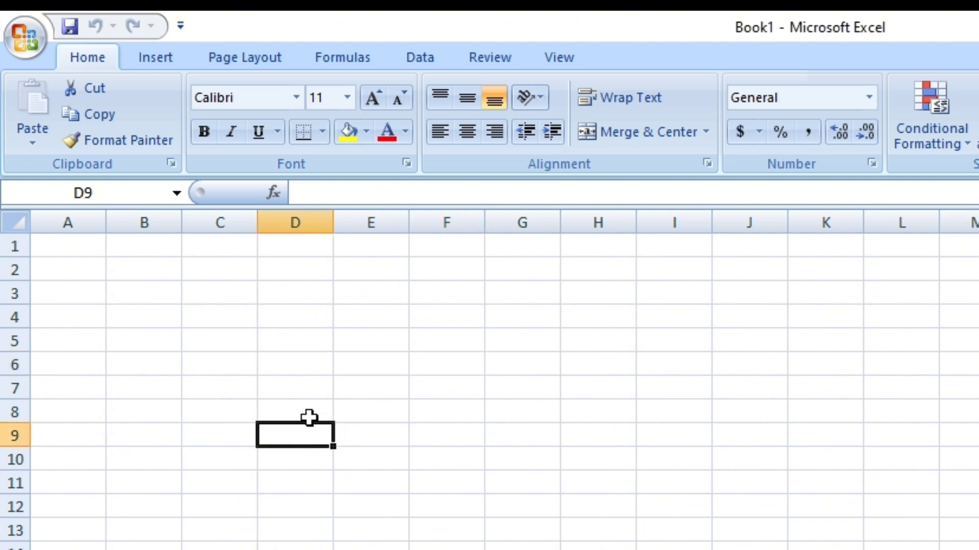
pyautogui.click(347, 415)
pyautogui.click(316, 371)
# Step: Enter the title 'Rebar Weight Calculator' in cell D4
pyautogui.click(456, 433)
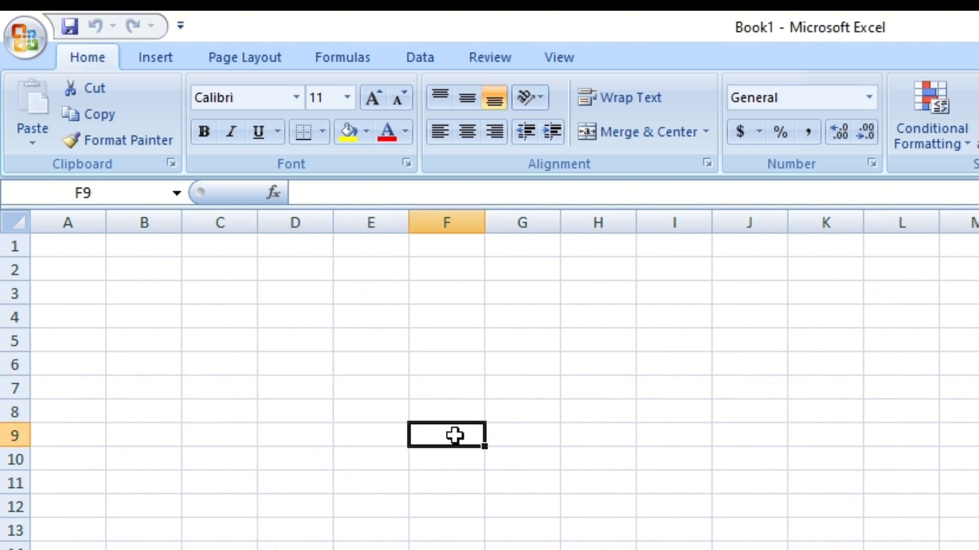
pyautogui.click(384, 365)
pyautogui.click(387, 342)
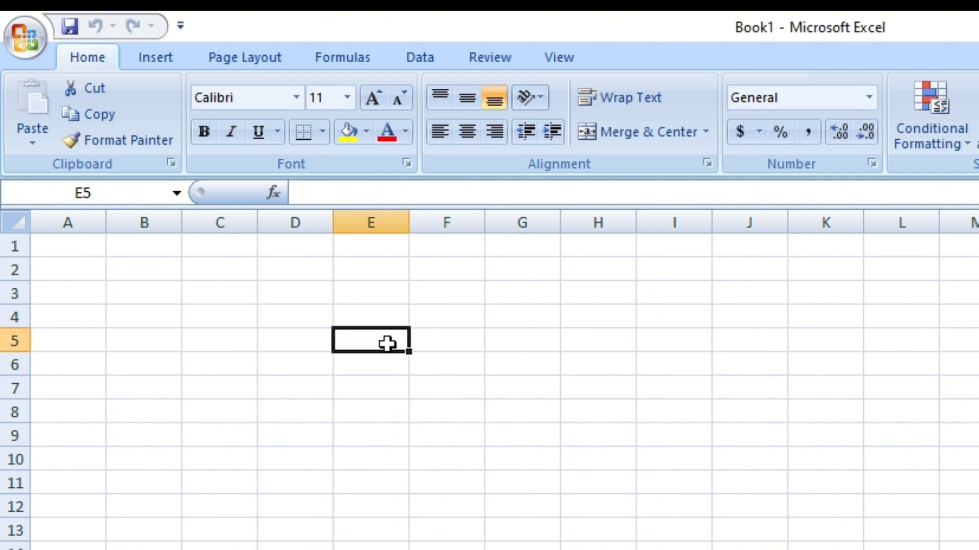
pyautogui.click(343, 408)
pyautogui.click(508, 444)
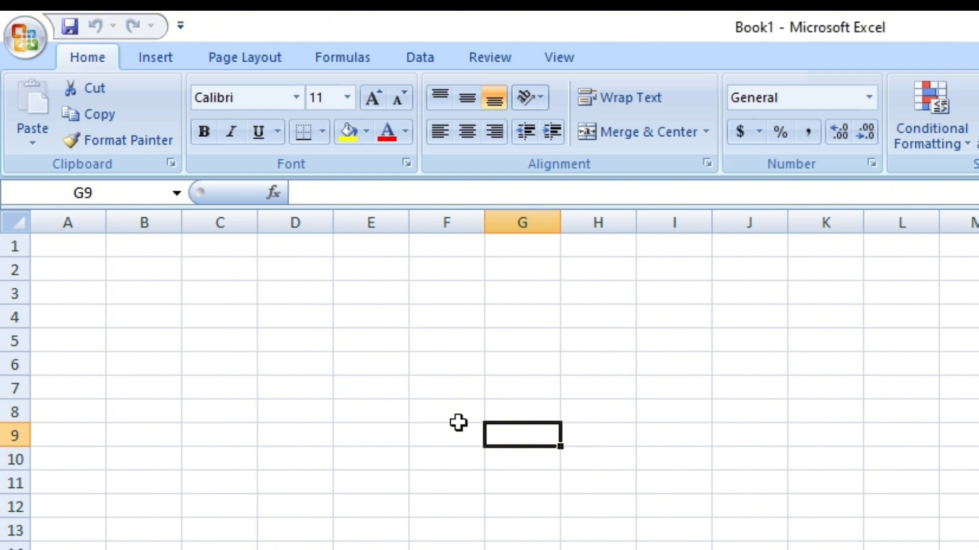
pyautogui.click(380, 367)
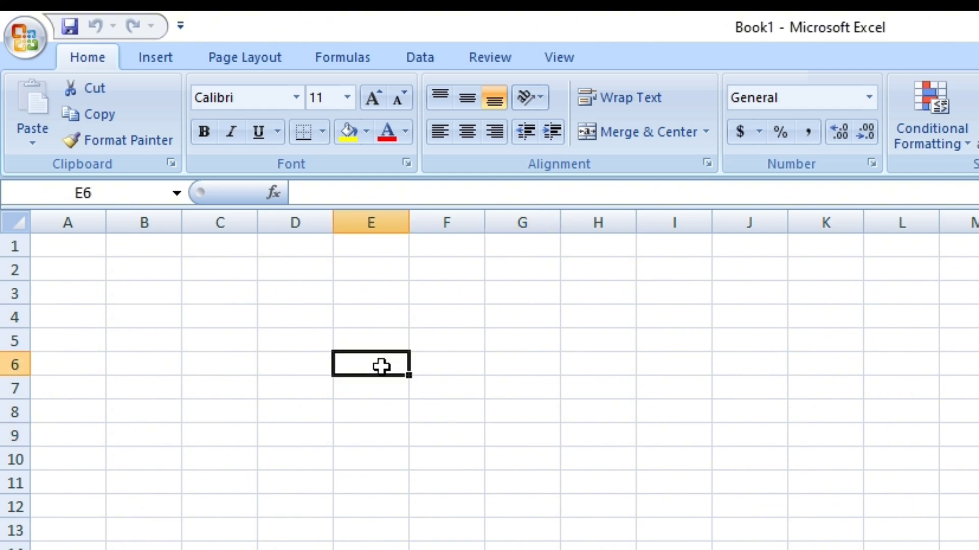
pyautogui.click(313, 322)
pyautogui.write('R')
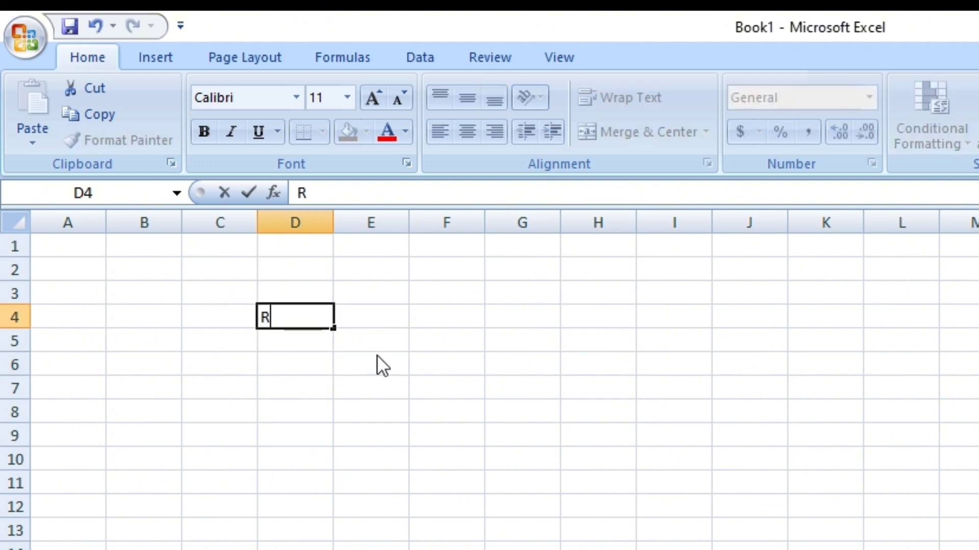
pyautogui.write('ebar W')
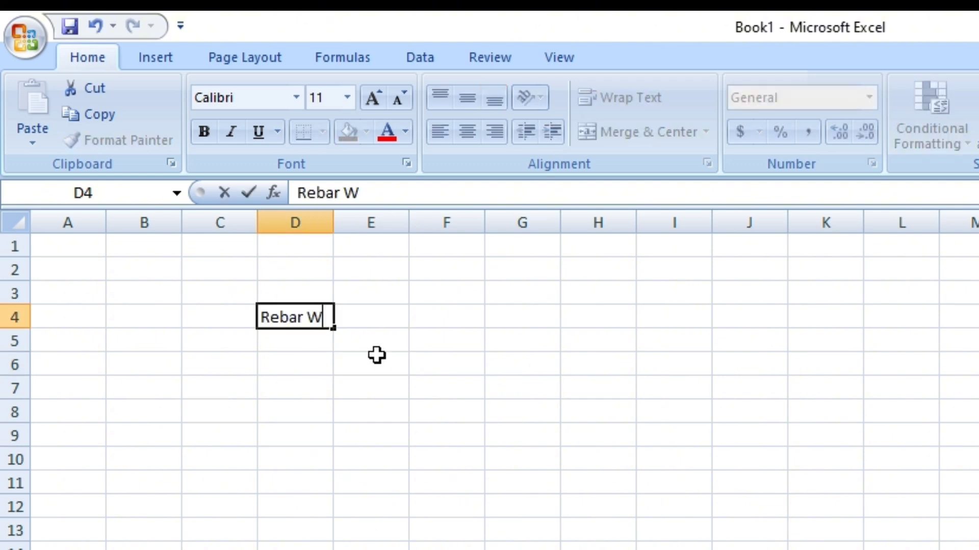
pyautogui.write('eight Calcula')
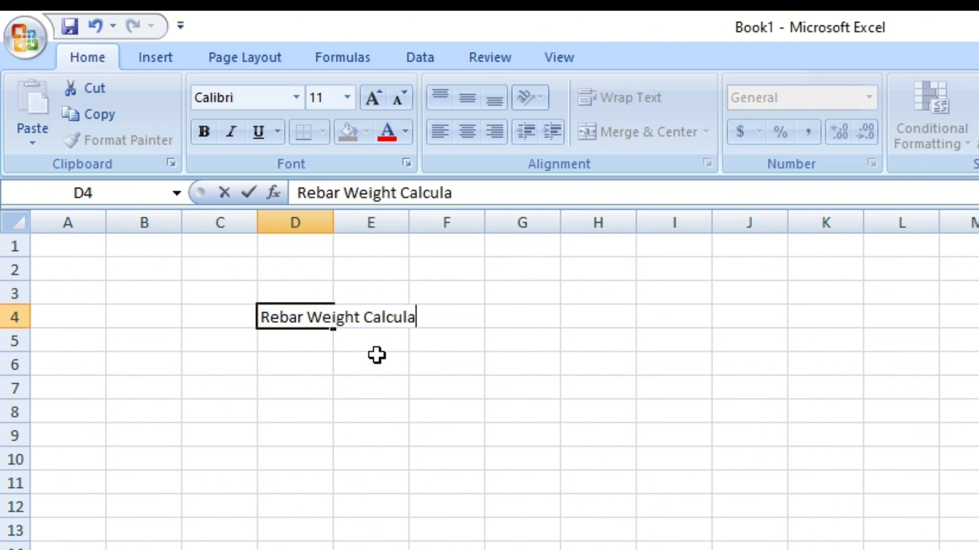
pyautogui.write('tor')
# Step: Commit the title and widen column D to about 27 to fit it
pyautogui.click(376, 356)
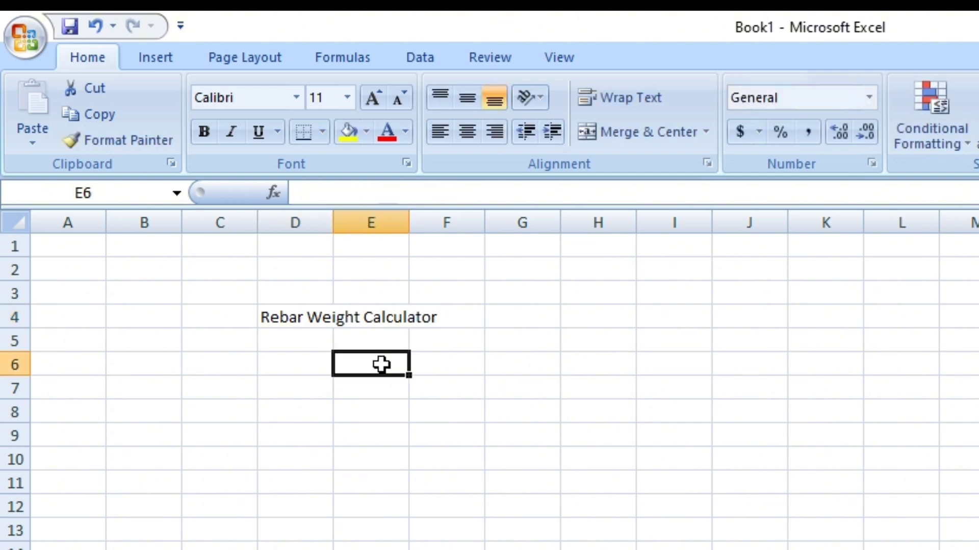
pyautogui.click(291, 321)
pyautogui.moveTo(278, 316); pyautogui.dragTo(447, 319)
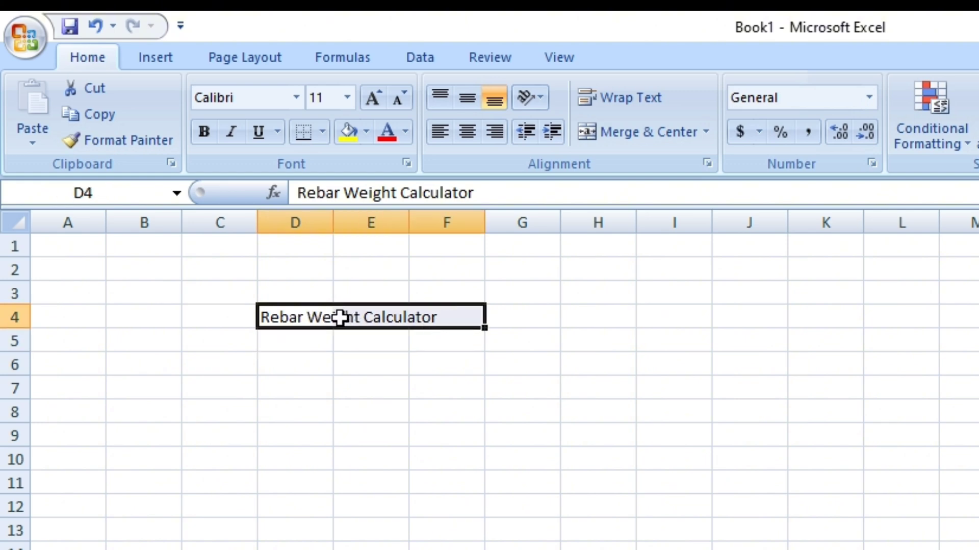
pyautogui.click(327, 318)
pyautogui.click(372, 317)
pyautogui.click(440, 388)
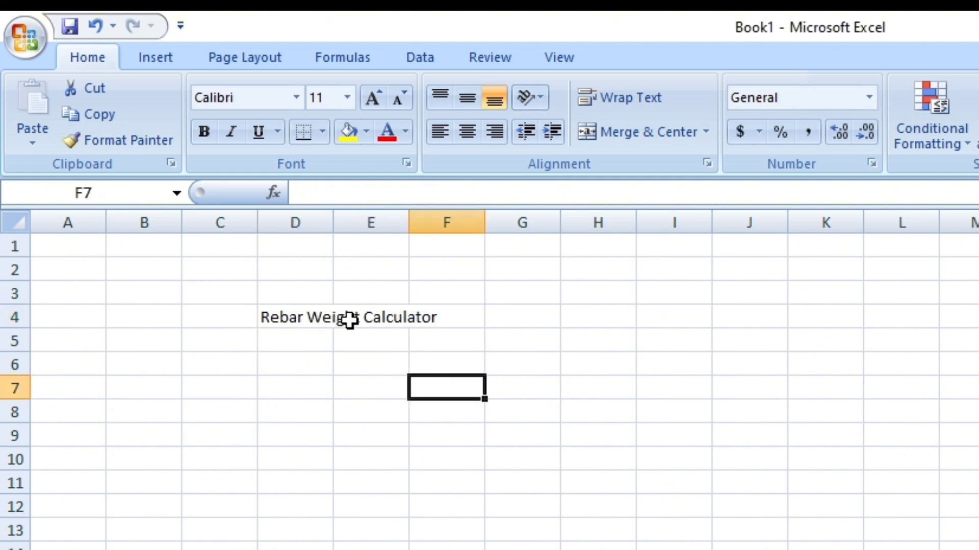
pyautogui.moveTo(334, 222); pyautogui.dragTo(482, 232)
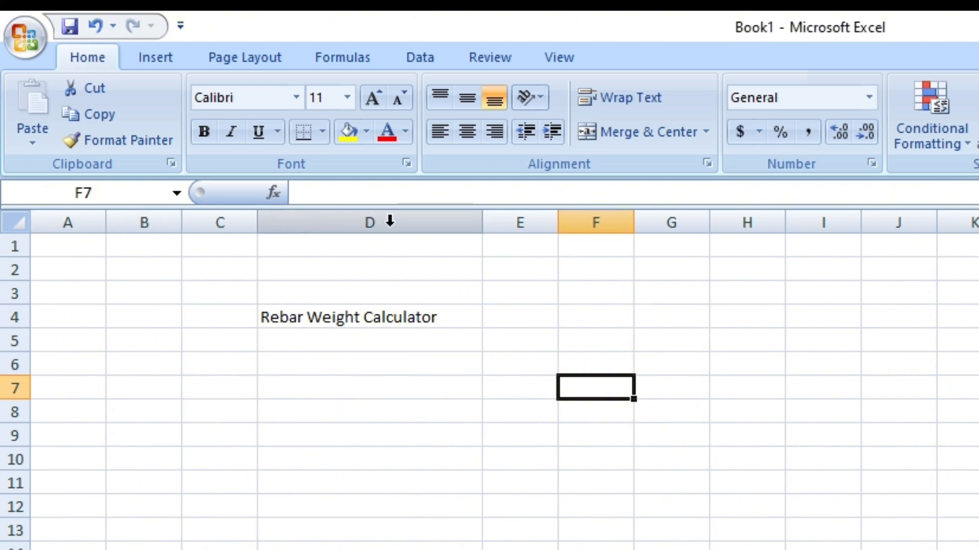
pyautogui.moveTo(483, 229); pyautogui.dragTo(462, 229)
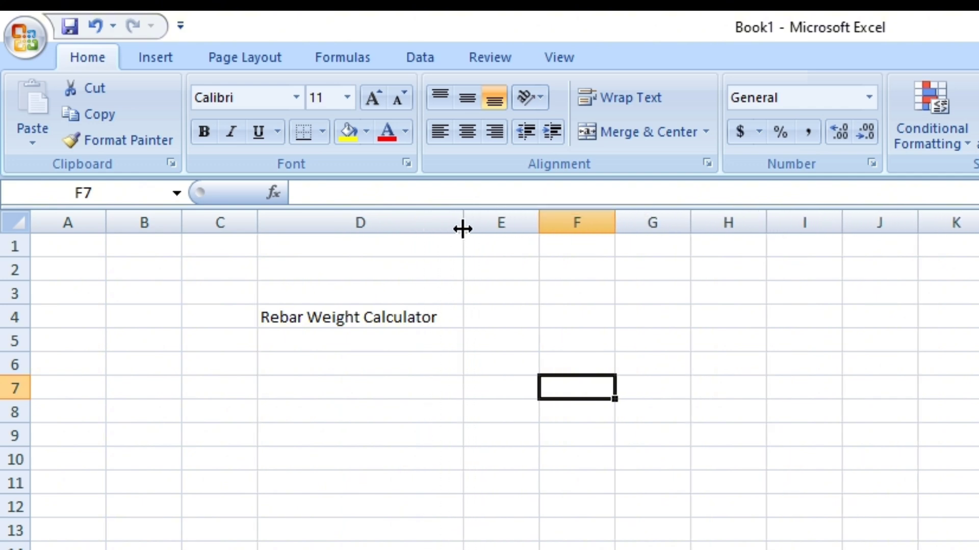
pyautogui.click(489, 406)
# Step: Make the title bold at 14 pt and widen column D further to fit
pyautogui.click(363, 317)
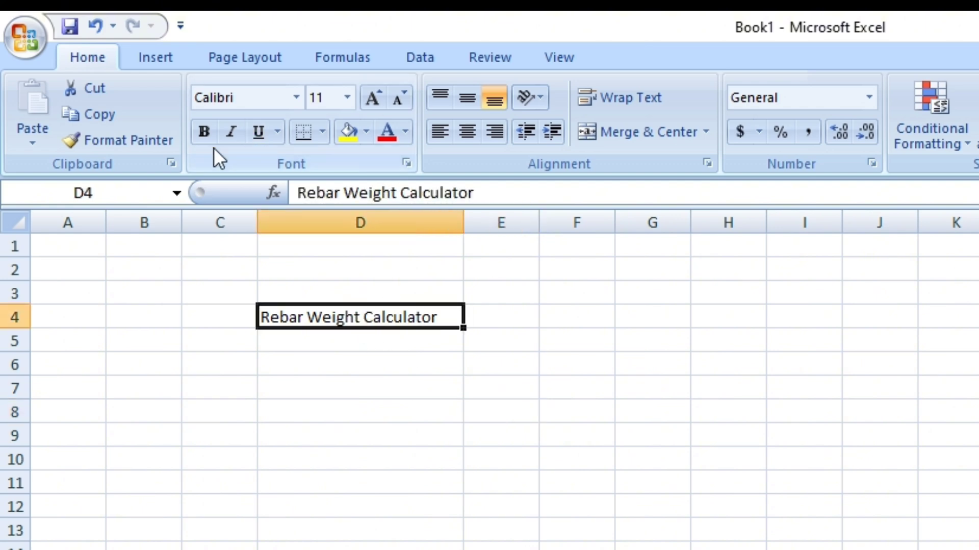
pyautogui.click(203, 131)
pyautogui.click(372, 100)
pyautogui.click(373, 99)
pyautogui.click(500, 433)
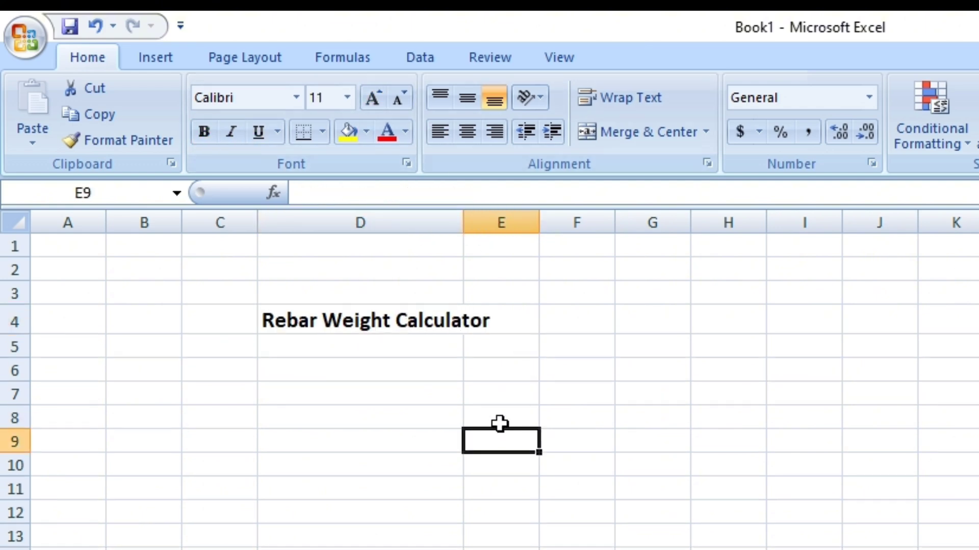
pyautogui.click(454, 321)
pyautogui.moveTo(463, 223); pyautogui.dragTo(532, 222)
pyautogui.click(577, 444)
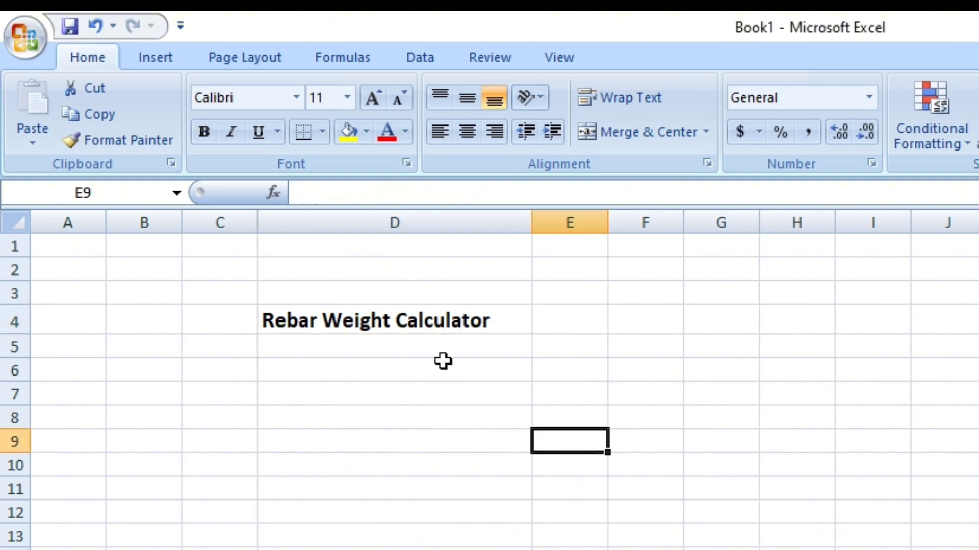
# Step: Give title cell D4 a yellow fill
pyautogui.click(357, 327)
pyautogui.click(350, 134)
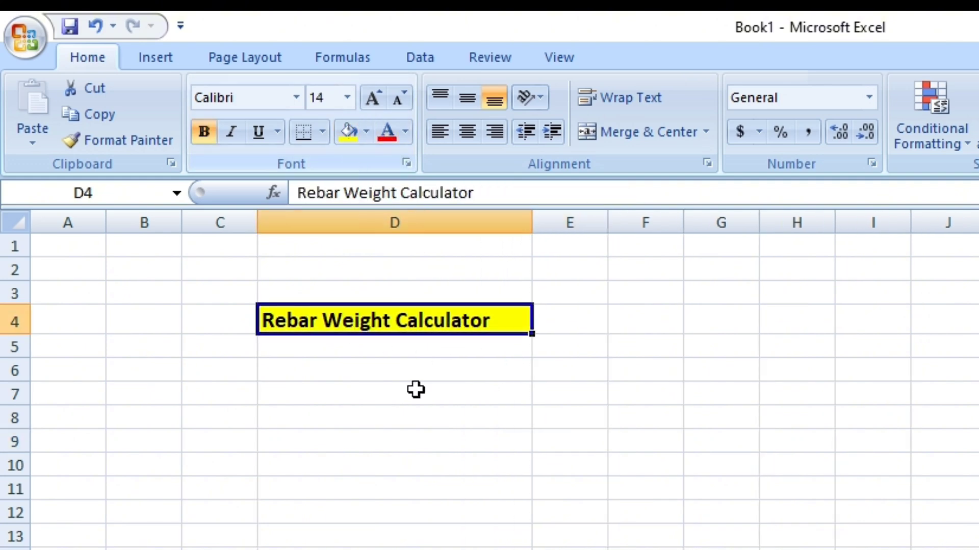
pyautogui.click(487, 462)
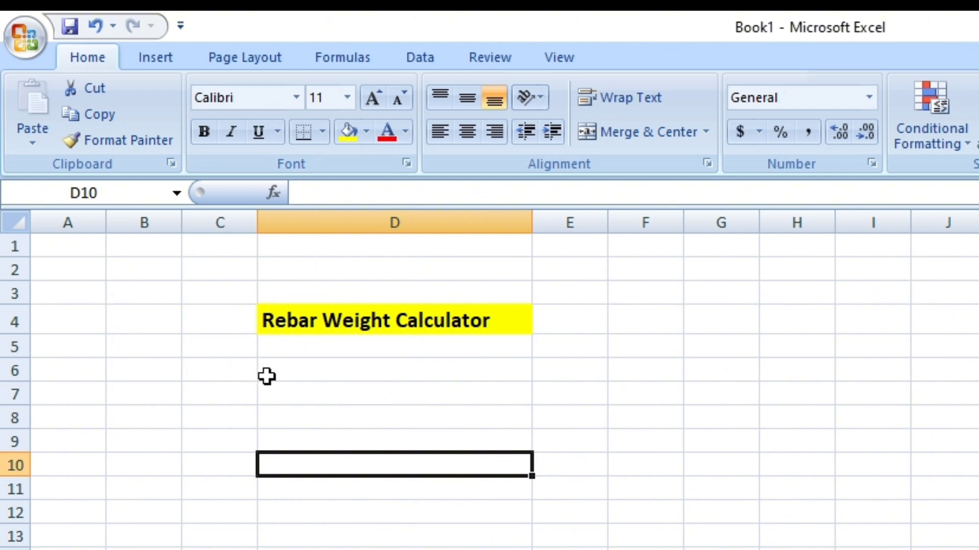
# Step: Add the headers S.N, Diameter and Length in row 6
pyautogui.click(239, 371)
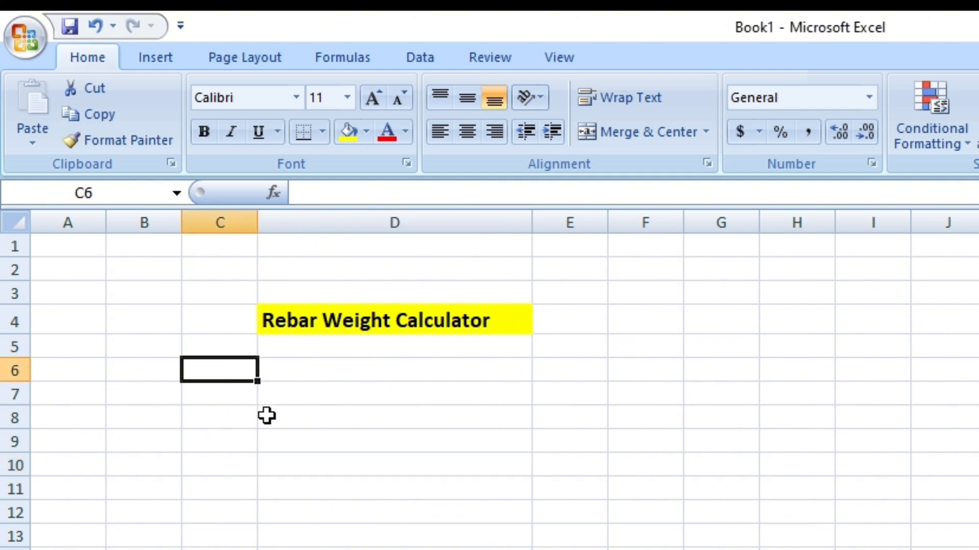
pyautogui.write('S.N')
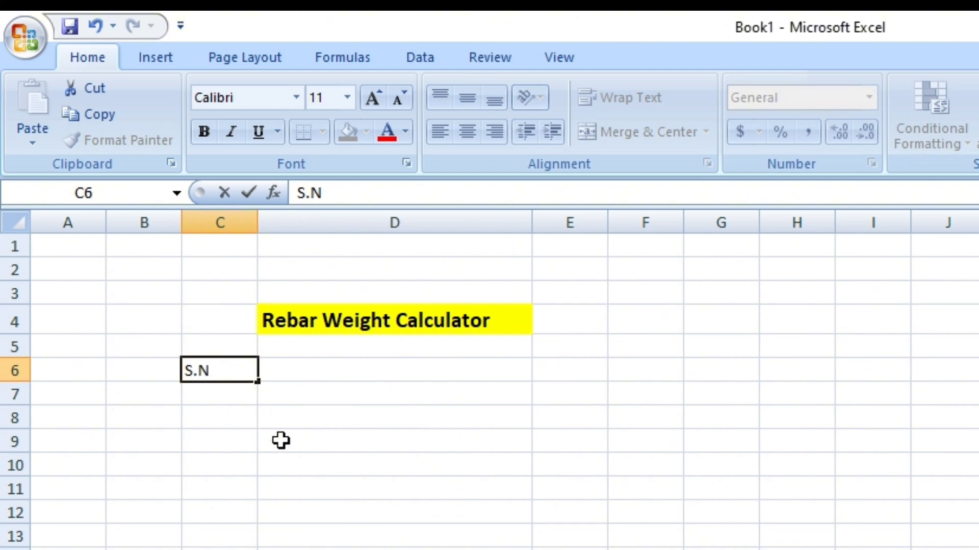
pyautogui.click(280, 439)
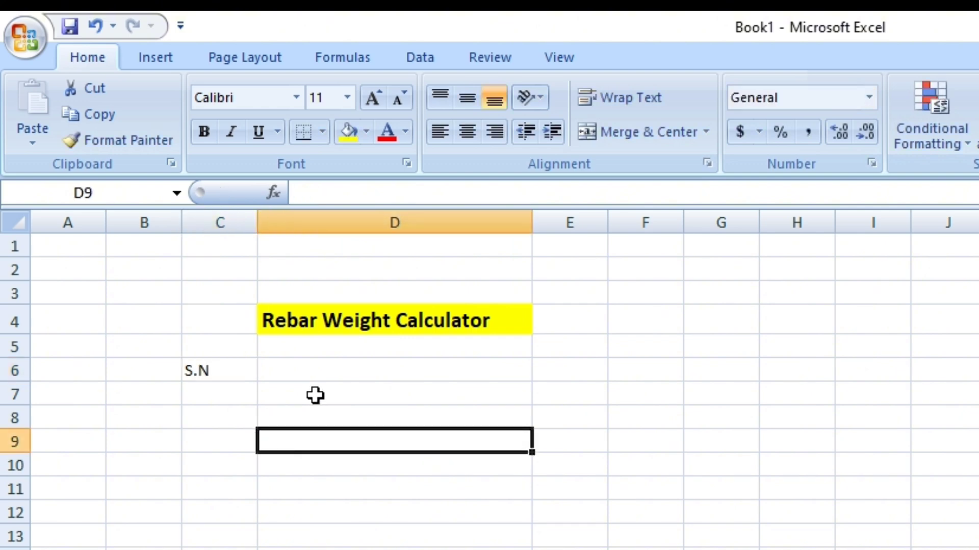
pyautogui.click(342, 375)
pyautogui.write('Diamete')
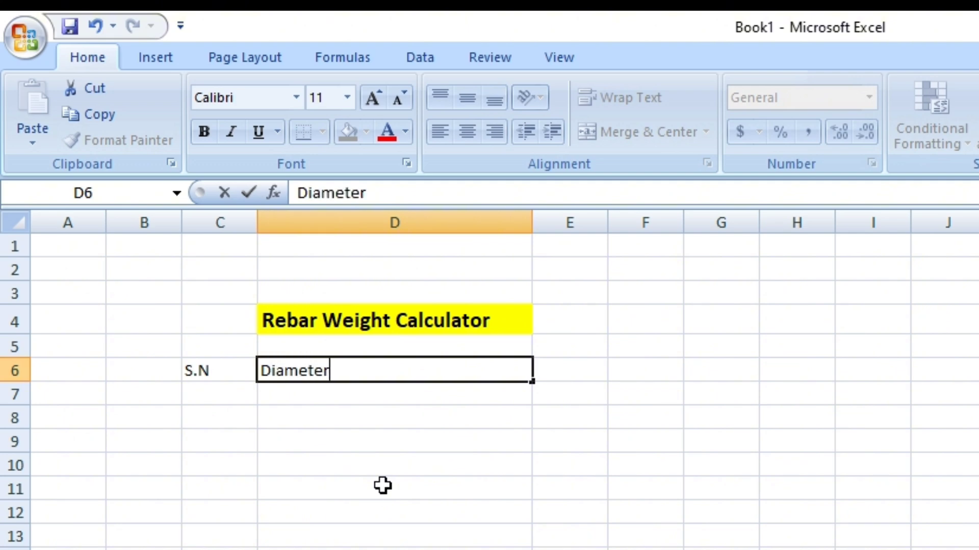
pyautogui.write('r')
pyautogui.press('Tab')
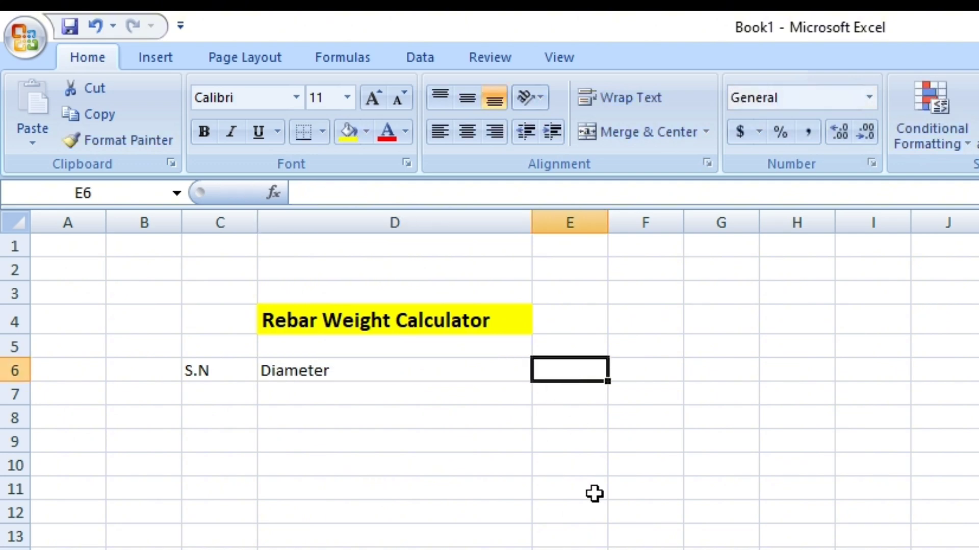
pyautogui.write('Length')
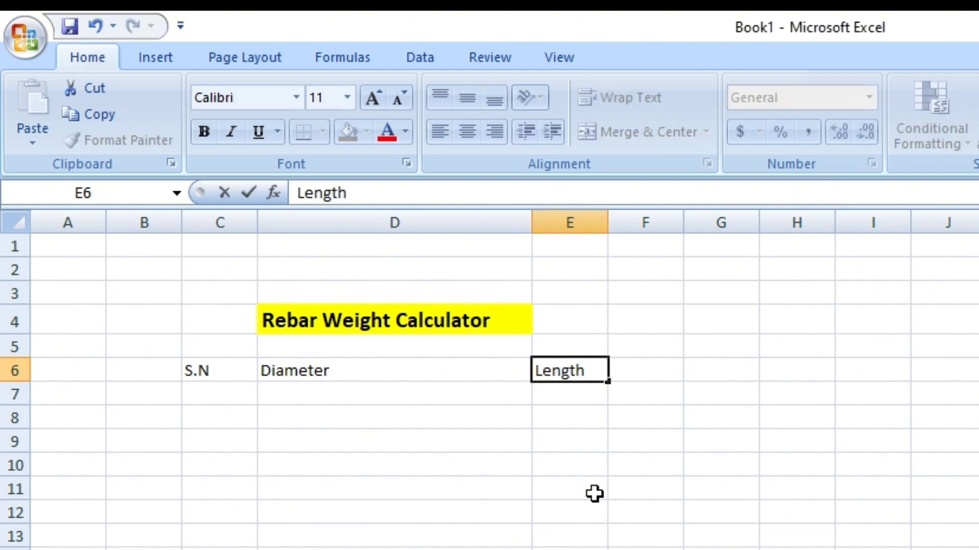
pyautogui.click(594, 494)
# Step: Enter the first rebar row: serial 1, diameter 12, length 12
pyautogui.click(221, 402)
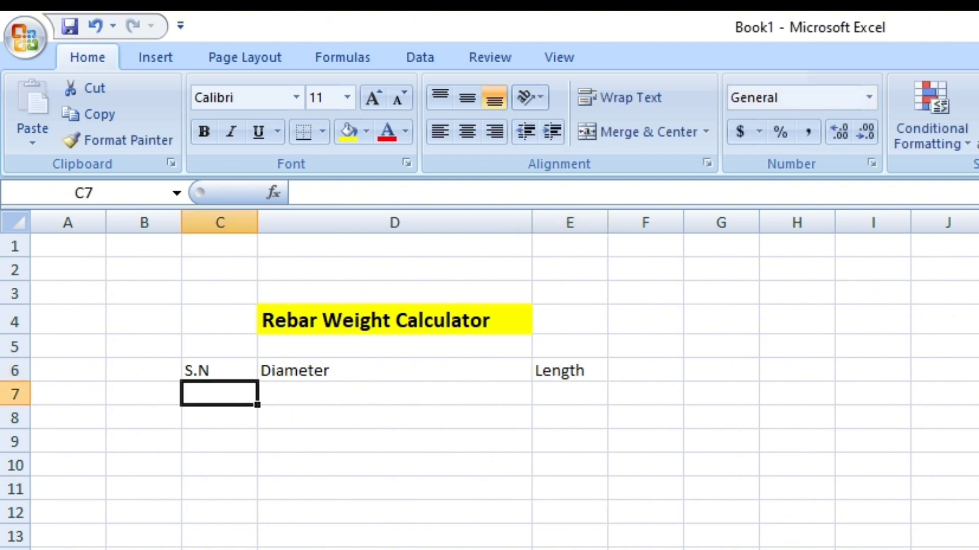
pyautogui.write('1.')
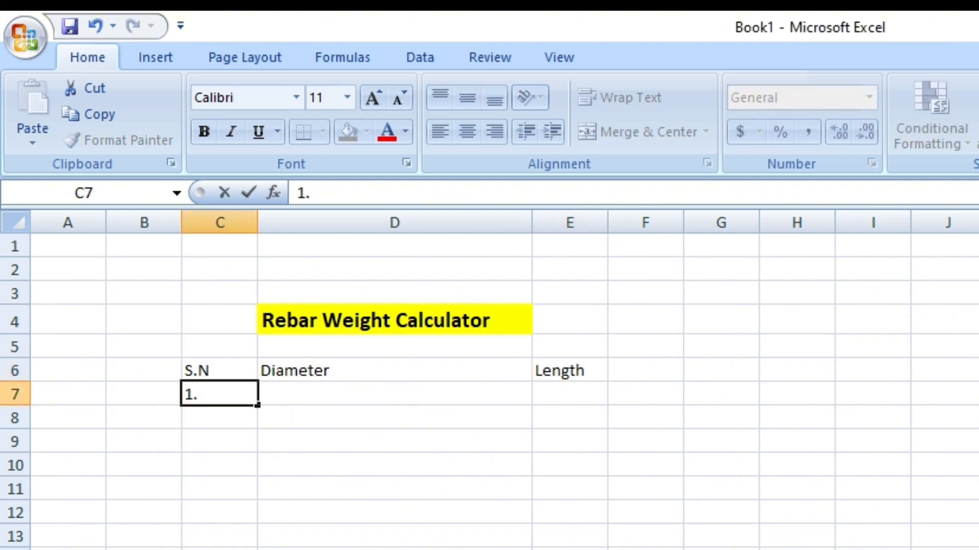
pyautogui.click(393, 547)
pyautogui.click(391, 398)
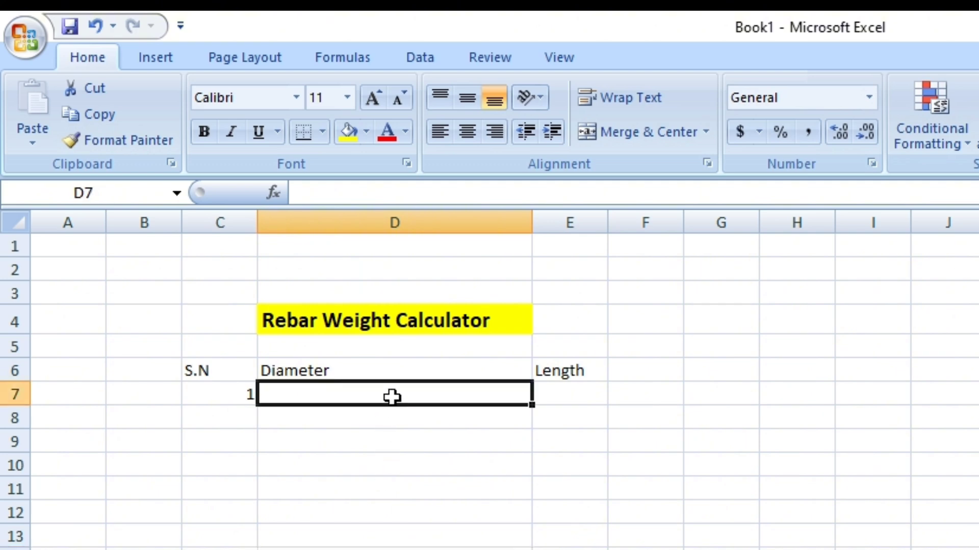
pyautogui.write('12')
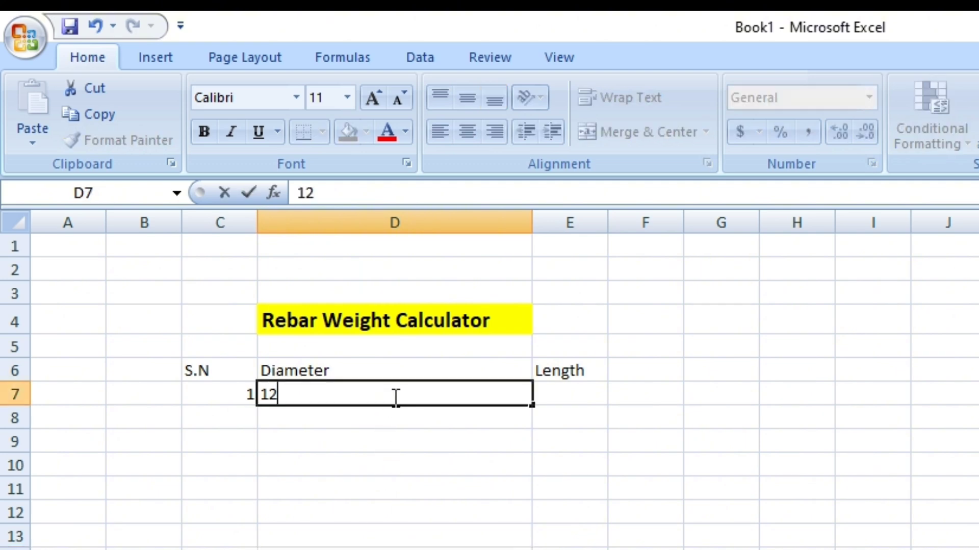
pyautogui.click(466, 449)
pyautogui.click(574, 397)
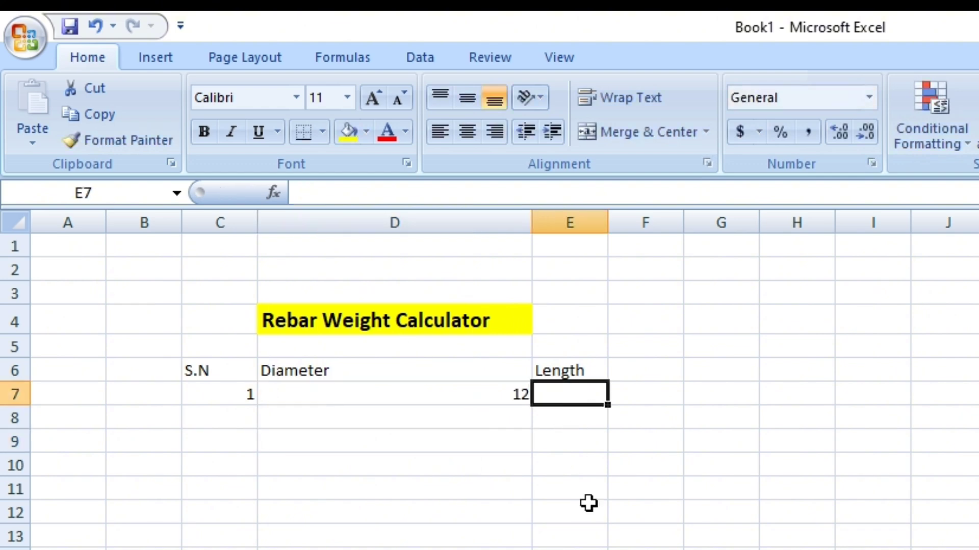
pyautogui.write('12')
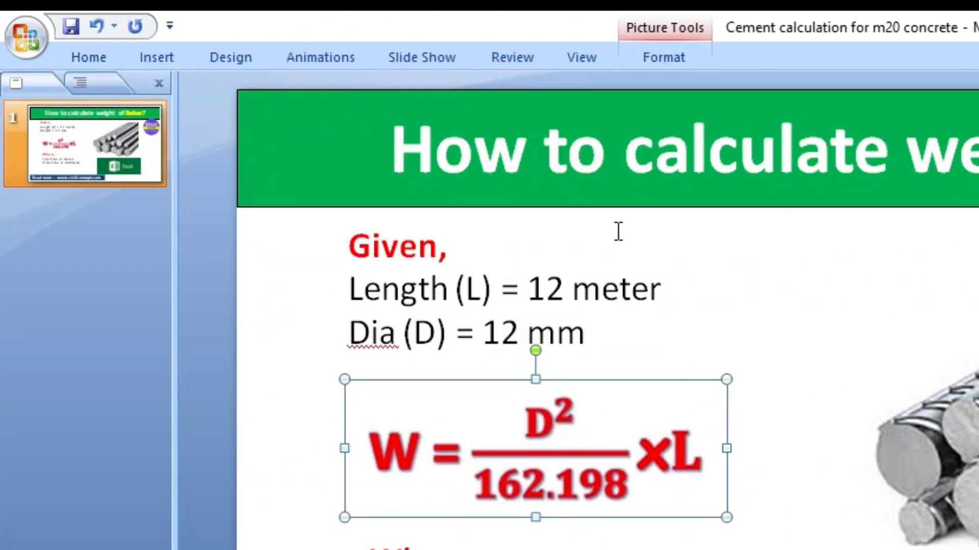
pyautogui.click(571, 288)
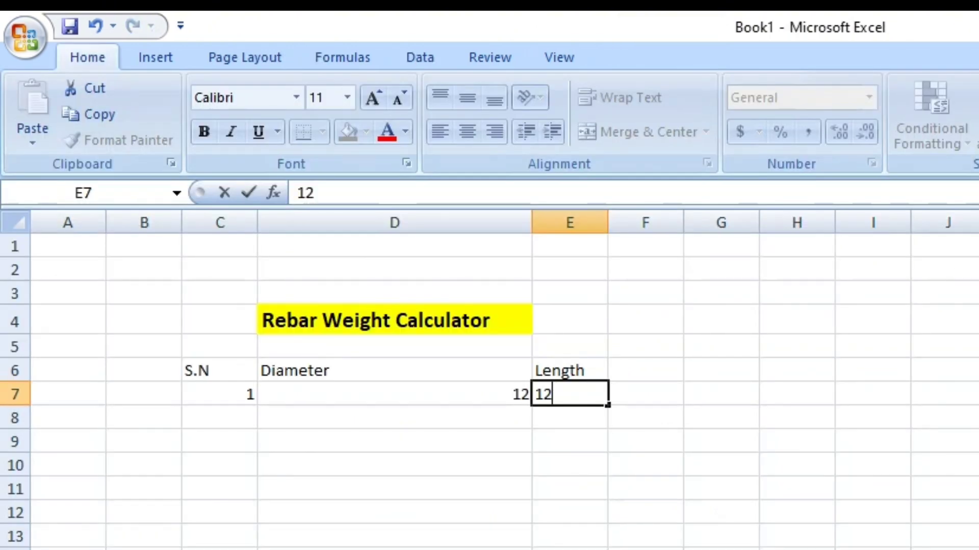
pyautogui.click(592, 486)
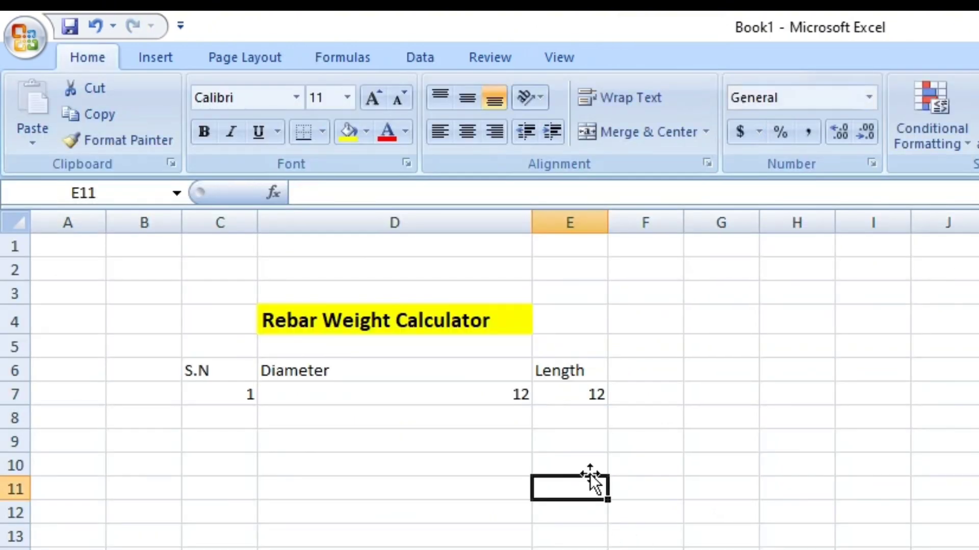
# Step: Review the Diameter and Length header and value cells
pyautogui.click(580, 372)
pyautogui.click(588, 401)
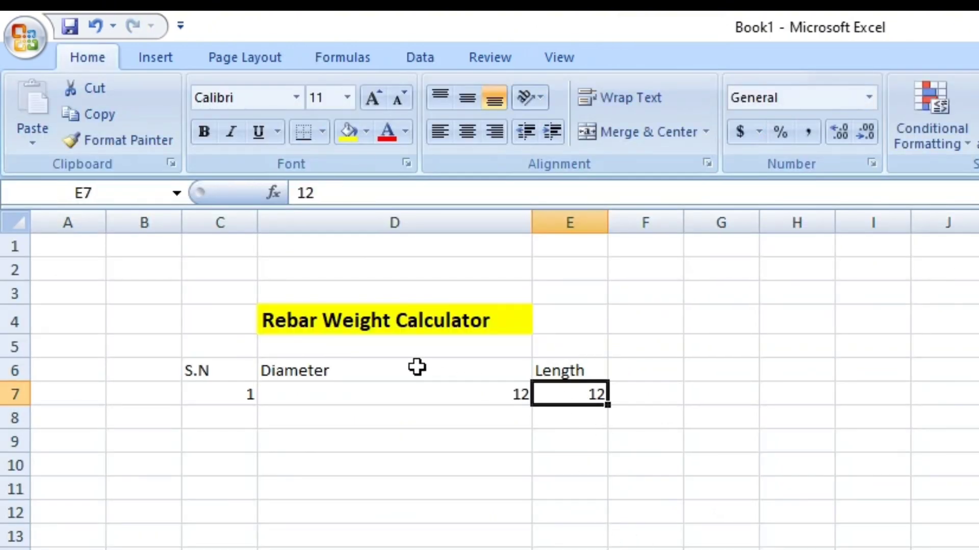
pyautogui.click(417, 366)
pyautogui.click(573, 370)
pyautogui.click(573, 400)
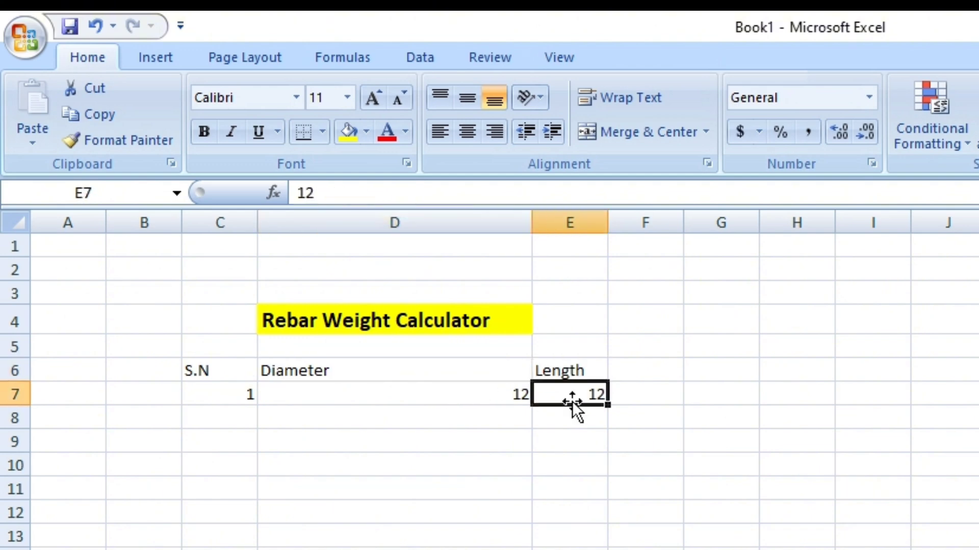
pyautogui.click(485, 379)
pyautogui.click(488, 397)
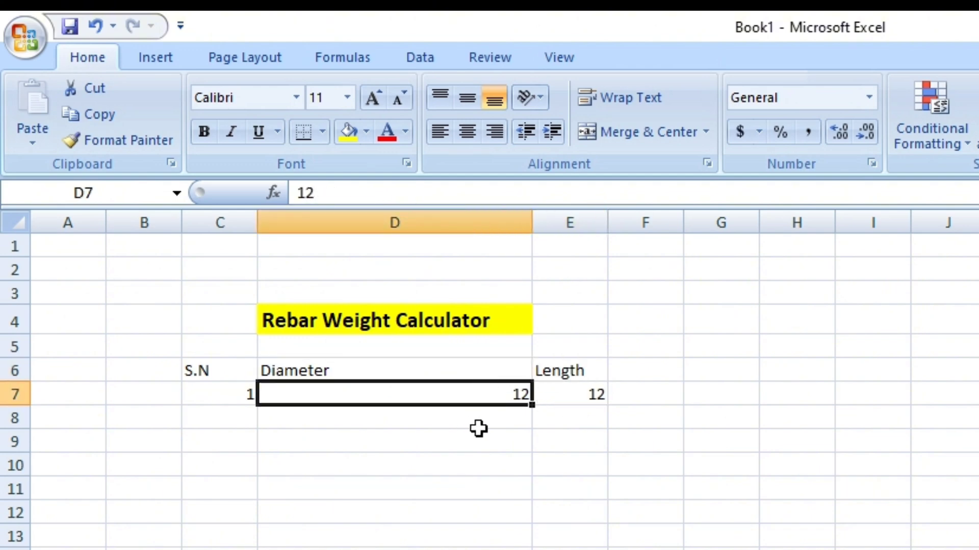
# Step: Relabel the headers as Length (m) and Diameter (mm)
pyautogui.doubleClick(587, 372)
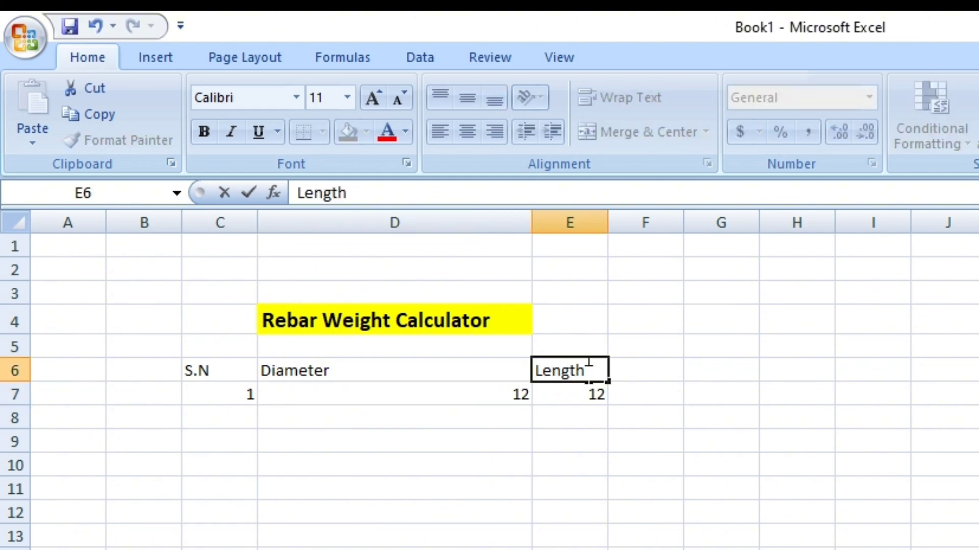
pyautogui.write('(m')
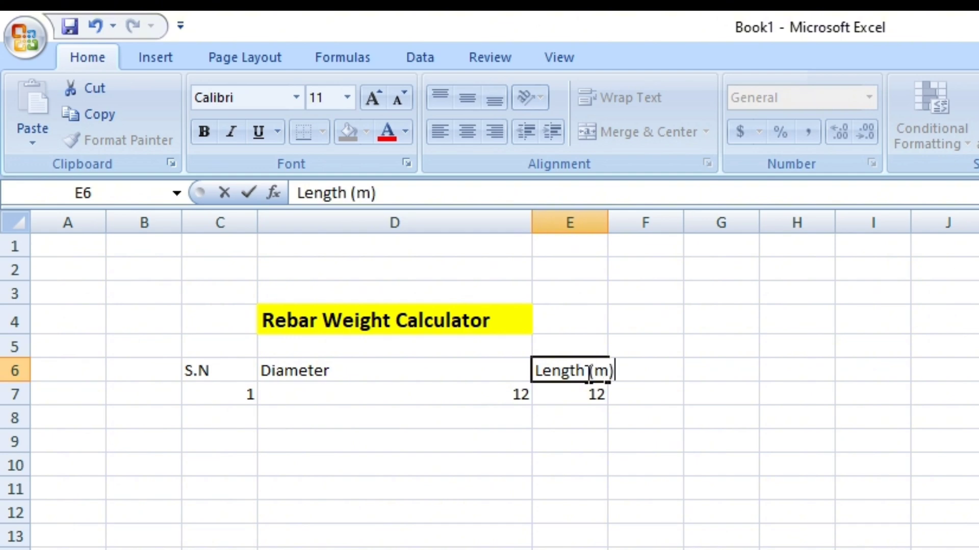
pyautogui.click(419, 369)
pyautogui.doubleClick(421, 370)
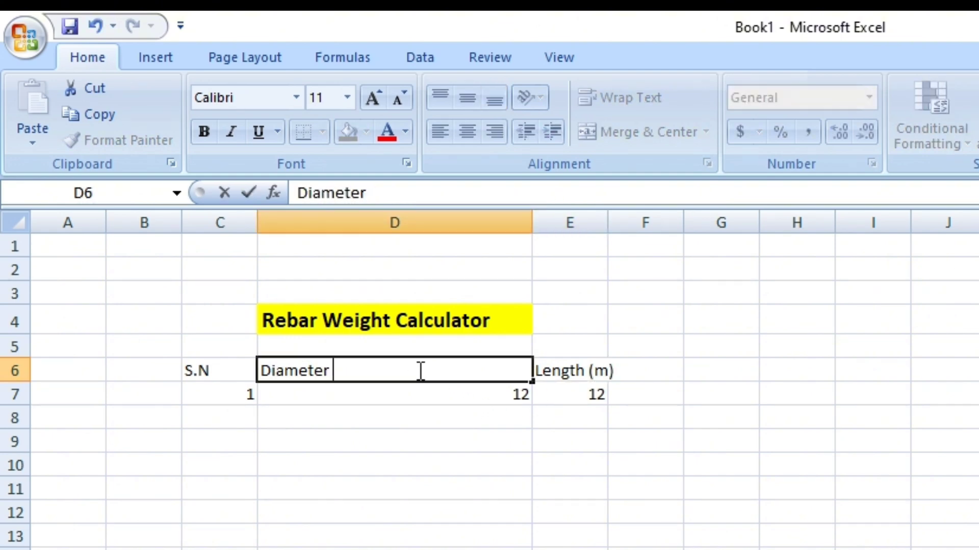
pyautogui.write('(mm')
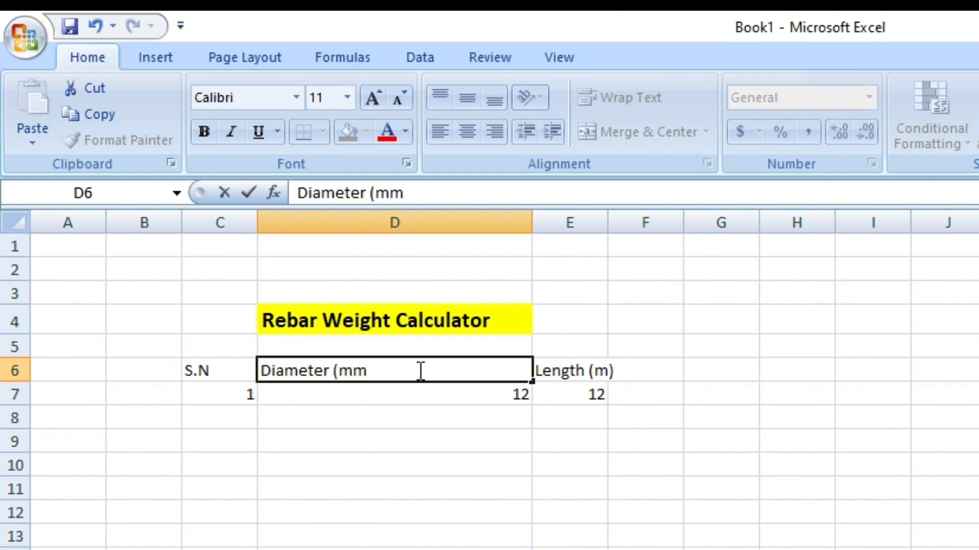
pyautogui.hotkey('ctrl', 'Return')
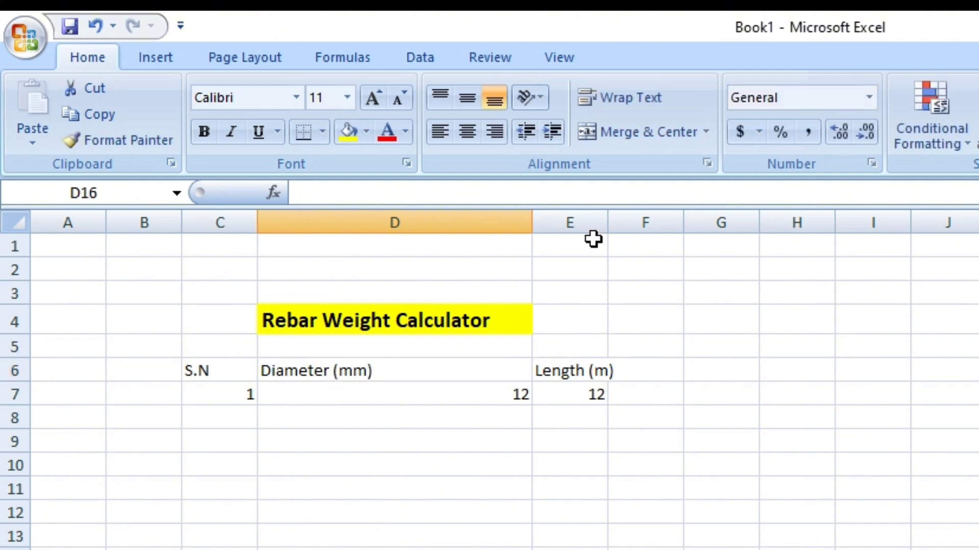
# Step: Widen columns E and F and add the Weight header in F6
pyautogui.click(592, 368)
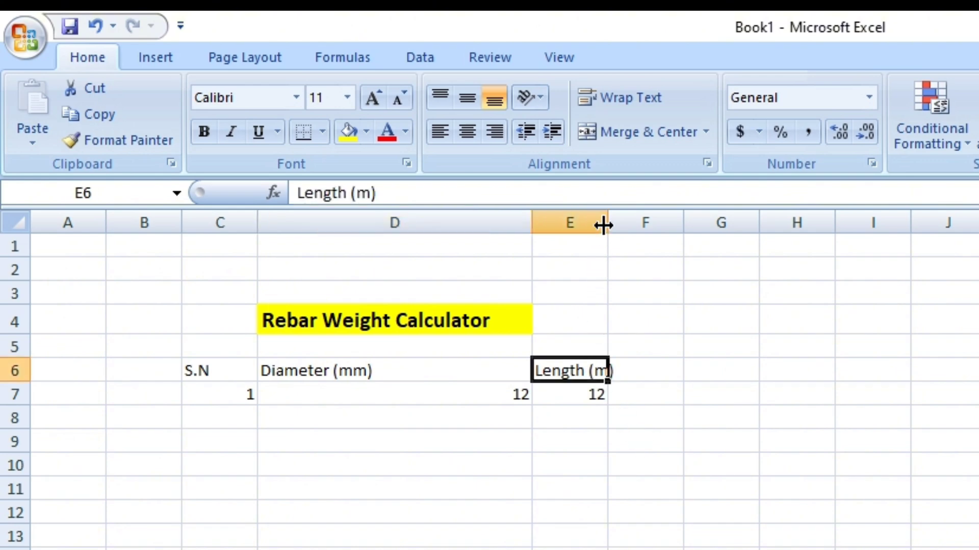
pyautogui.moveTo(608, 222); pyautogui.dragTo(645, 231)
pyautogui.click(660, 533)
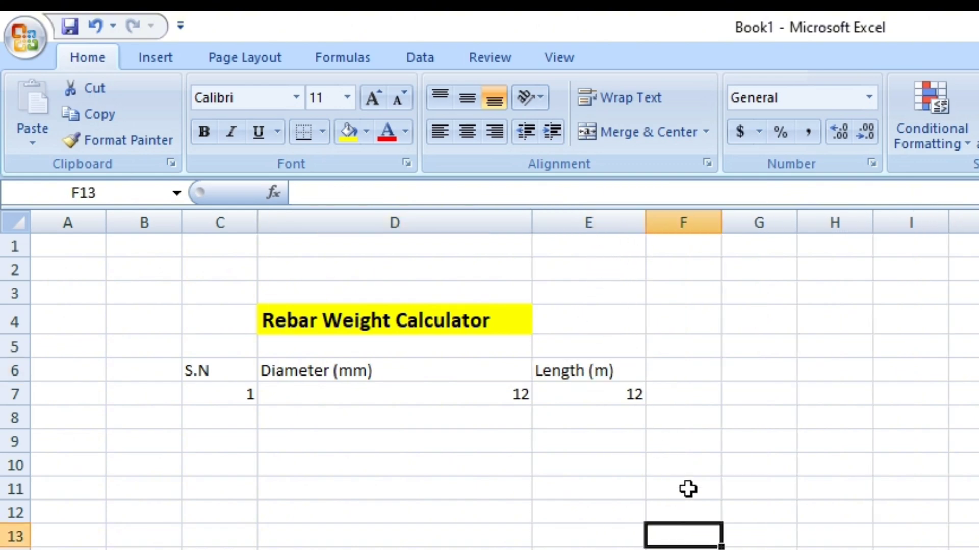
pyautogui.click(695, 373)
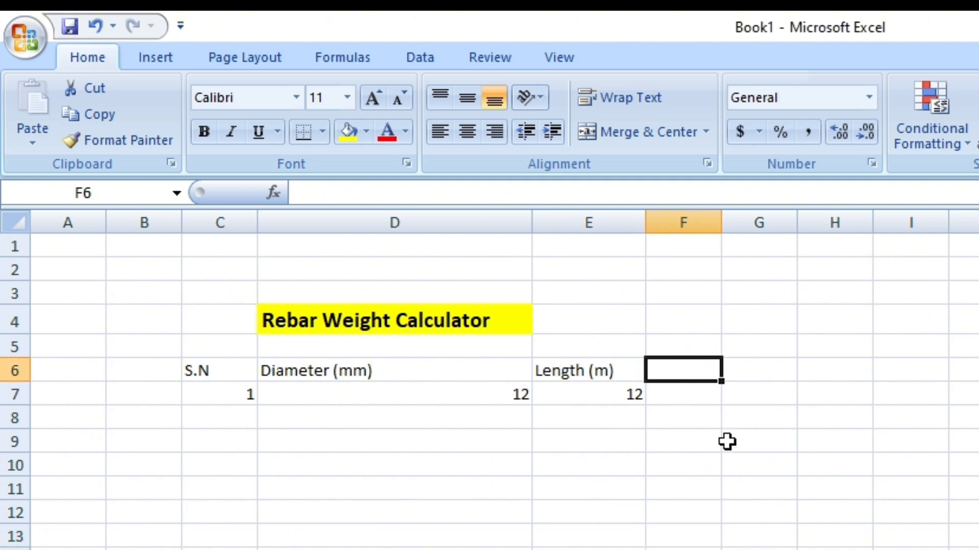
pyautogui.moveTo(721, 227); pyautogui.dragTo(730, 228)
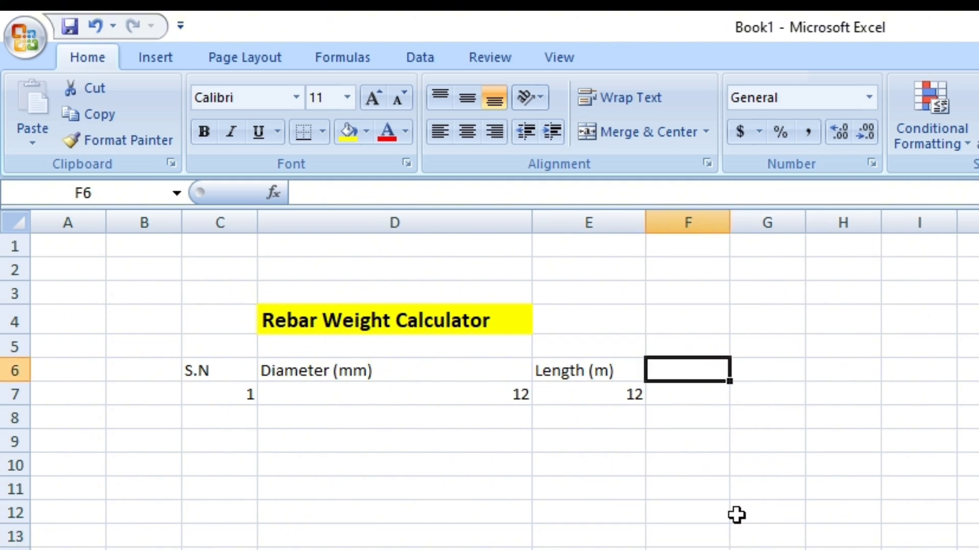
pyautogui.write('Weight')
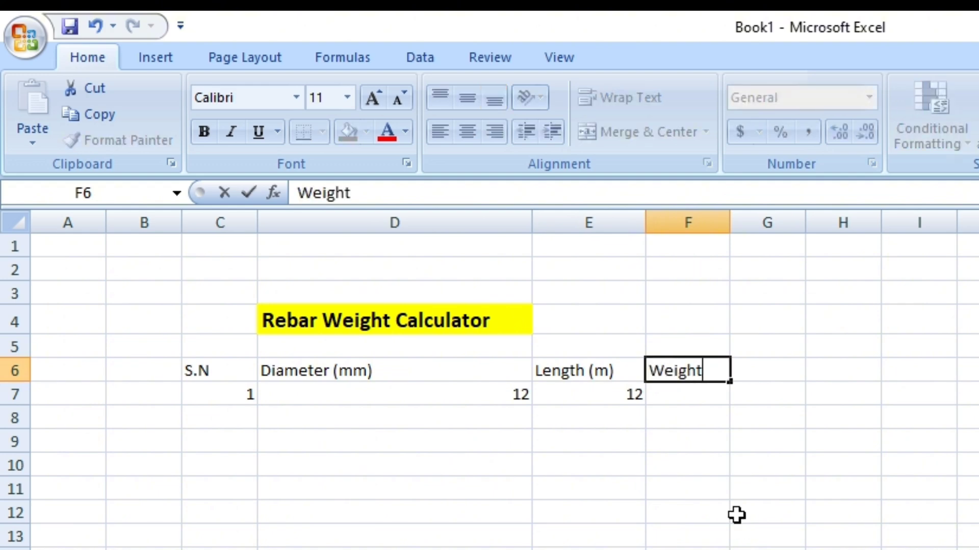
pyautogui.click(715, 533)
pyautogui.click(697, 402)
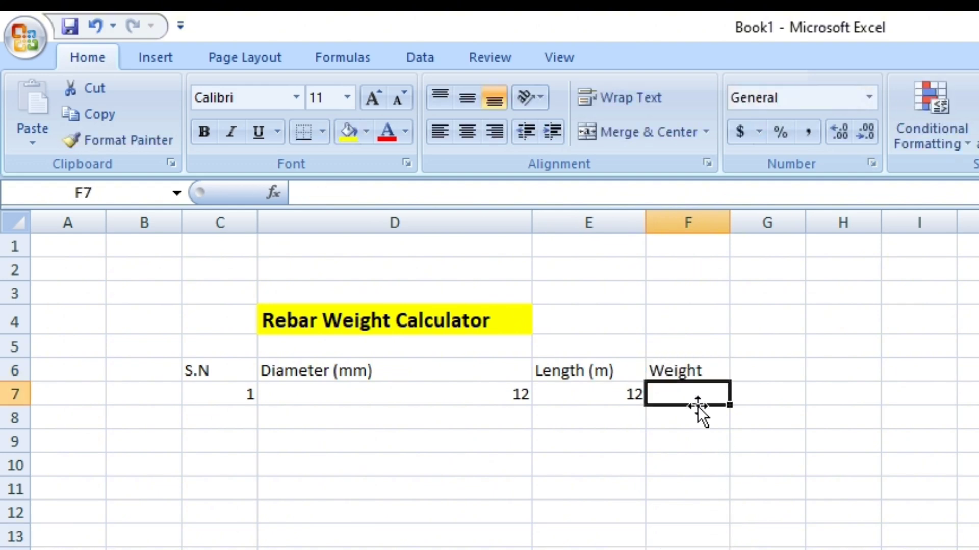
pyautogui.hotkey('alt', 'Tab')
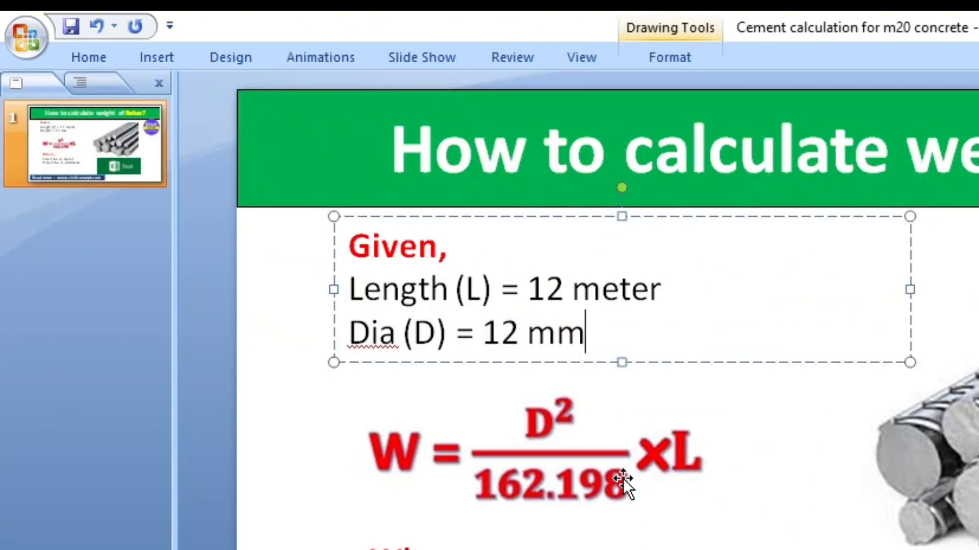
pyautogui.hotkey('alt', 'Tab')
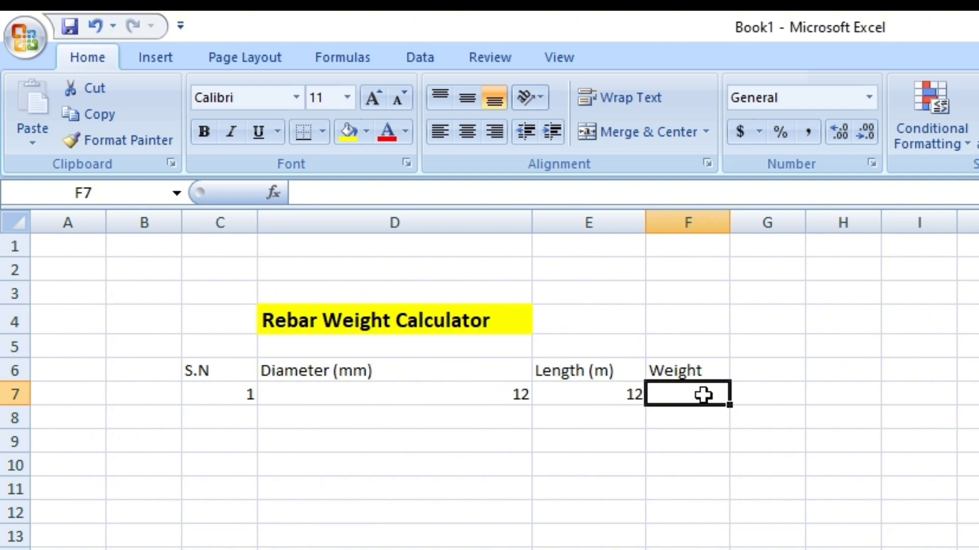
# Step: Start the F7 weight formula as =D7*D7*E7, checking the slide's formula
pyautogui.write('=')
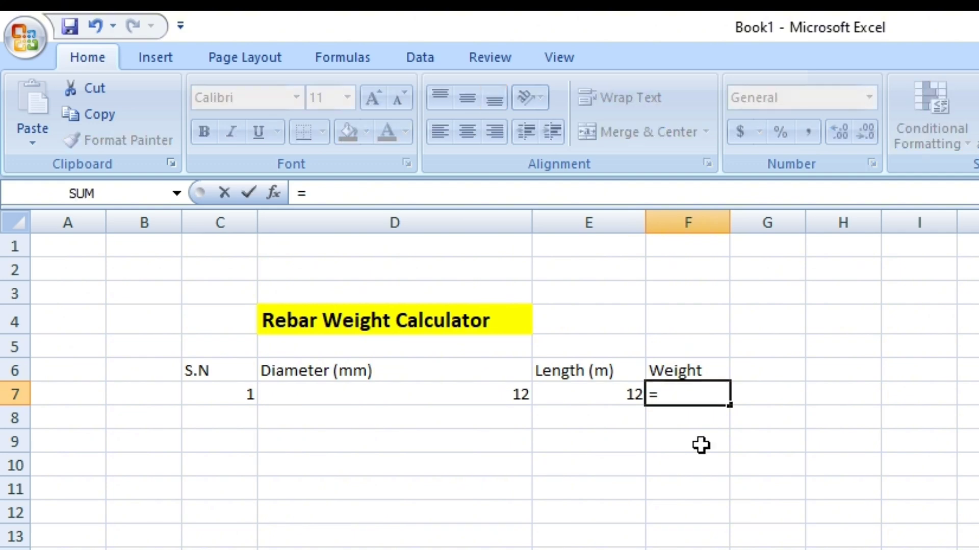
pyautogui.hotkey('alt', 'Tab')
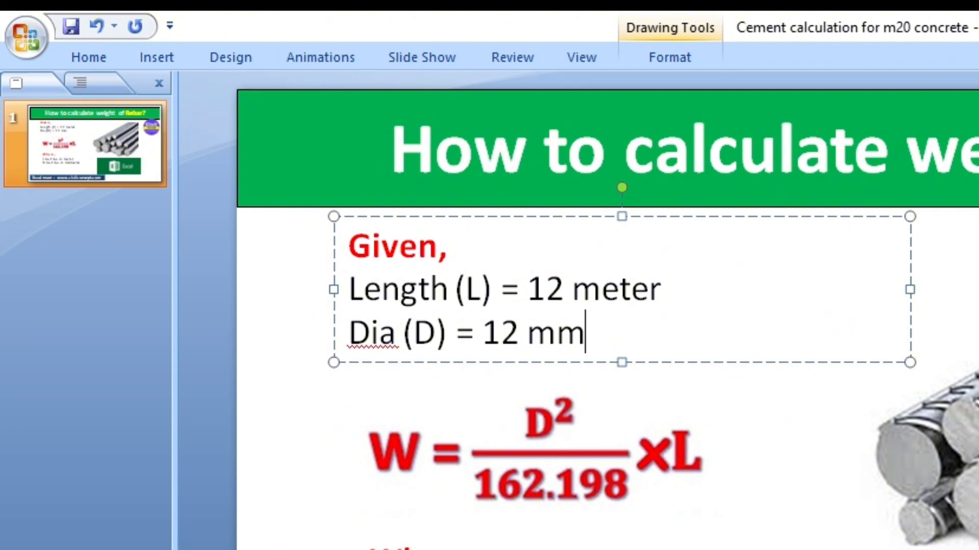
pyautogui.hotkey('alt', 'Tab')
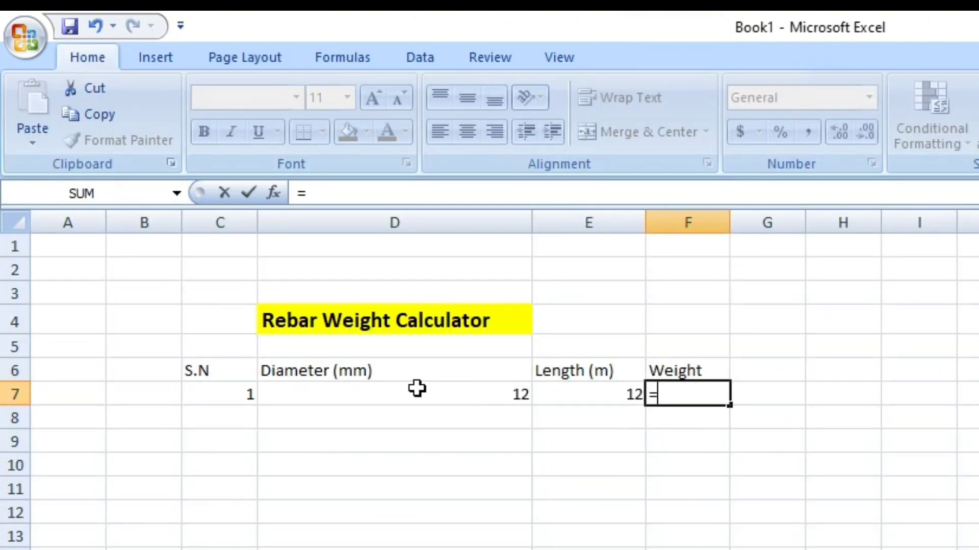
pyautogui.click(441, 397)
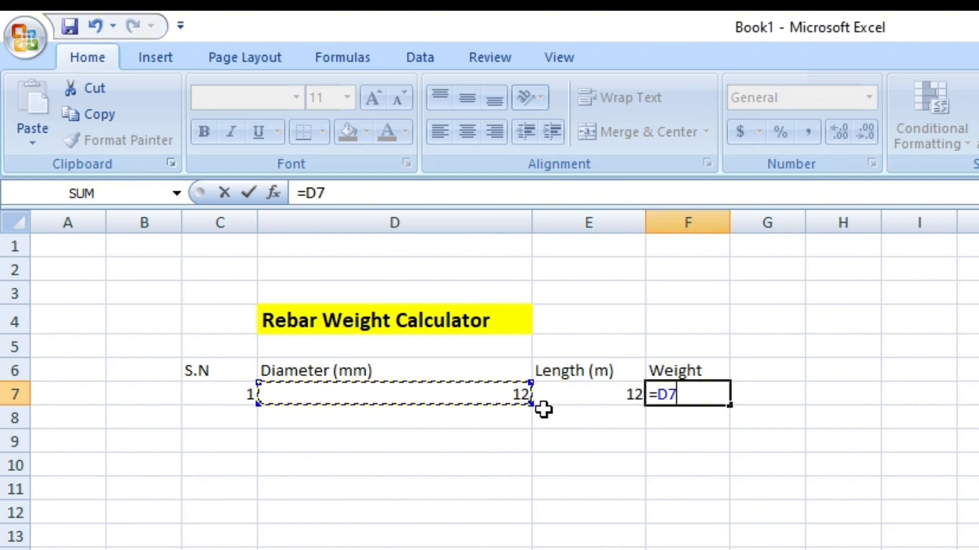
pyautogui.write('*')
pyautogui.click(478, 391)
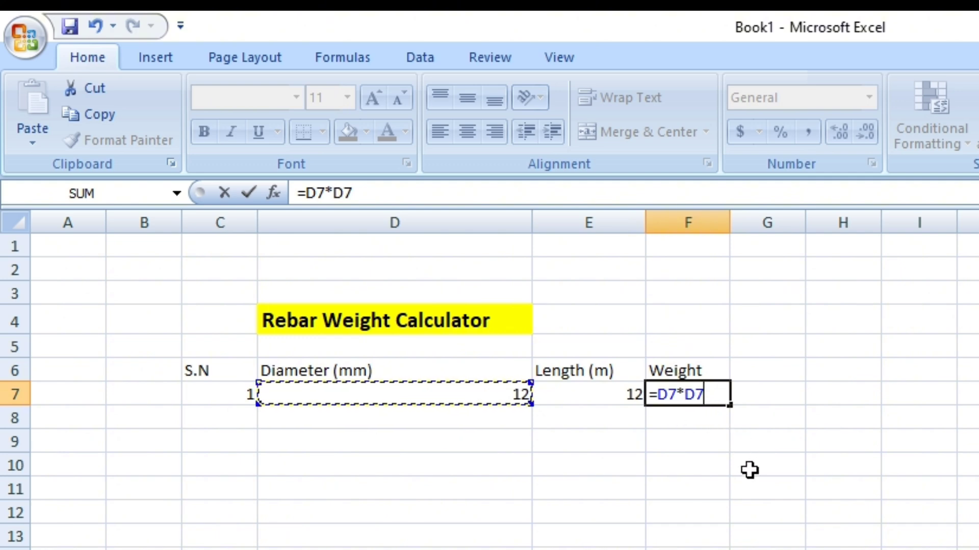
pyautogui.write('*')
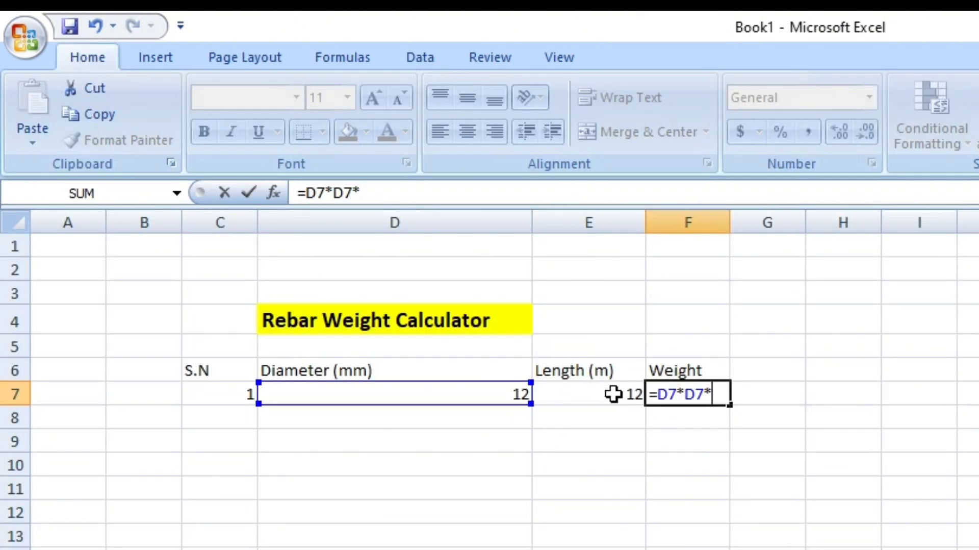
pyautogui.click(617, 393)
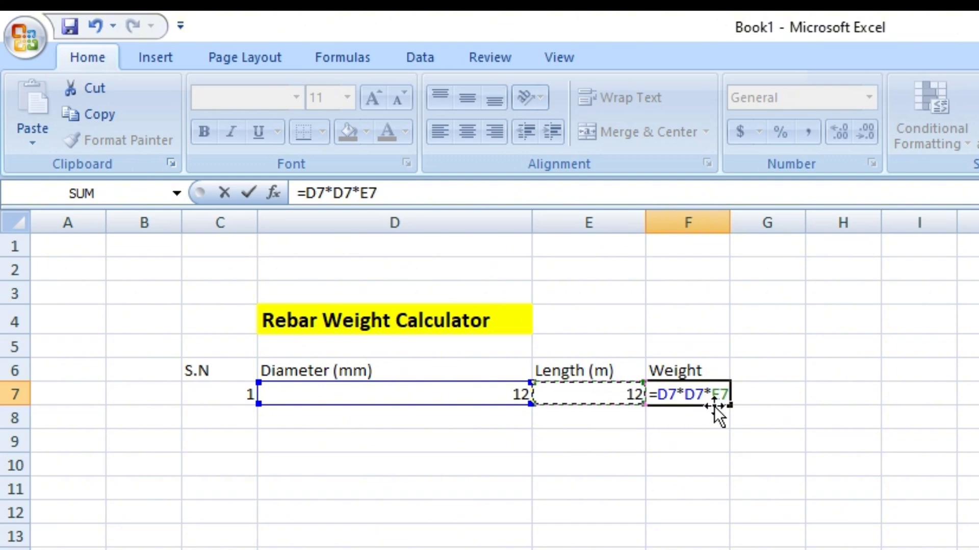
# Step: Divide by 162.2 to finish the formula, giving about 10.65
pyautogui.write('/')
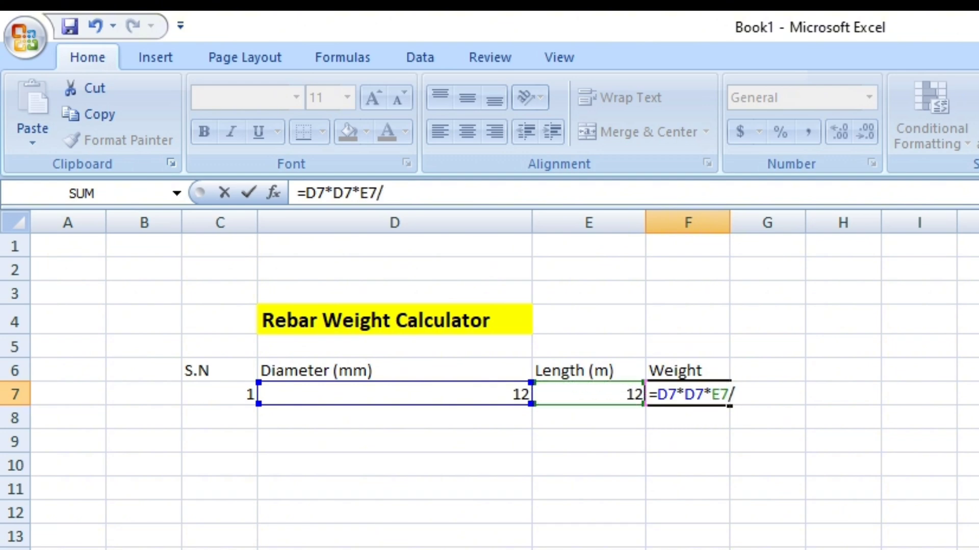
pyautogui.hotkey('alt', 'Tab')
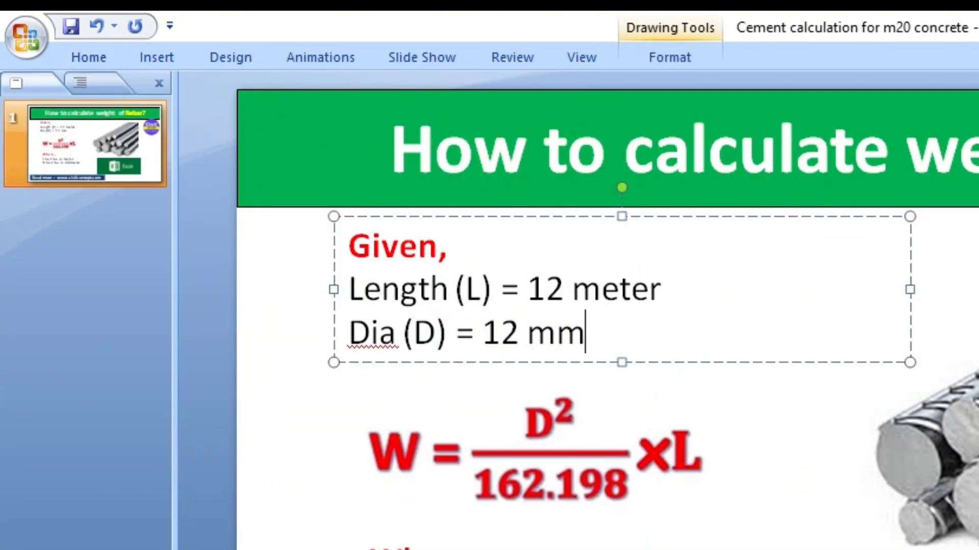
pyautogui.hotkey('alt', 'Tab')
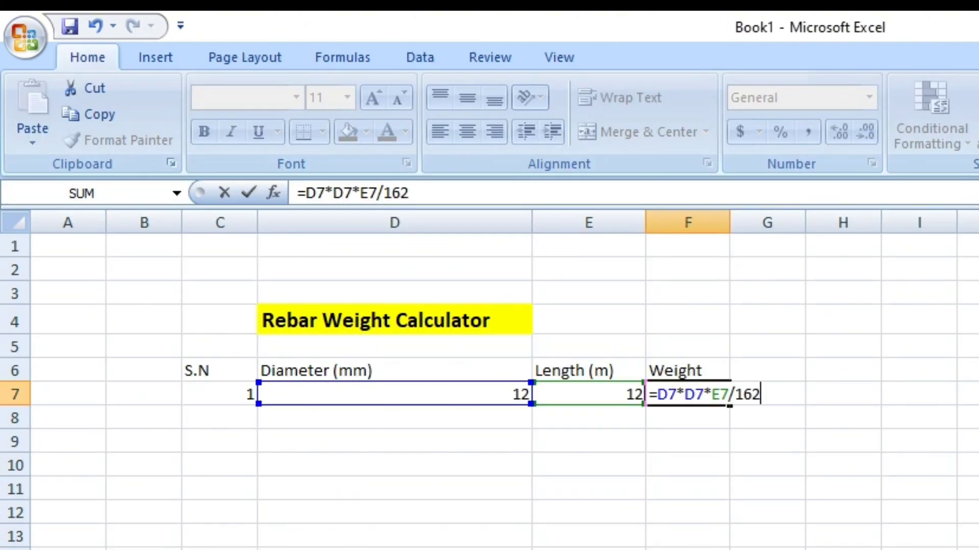
pyautogui.write('162.2')
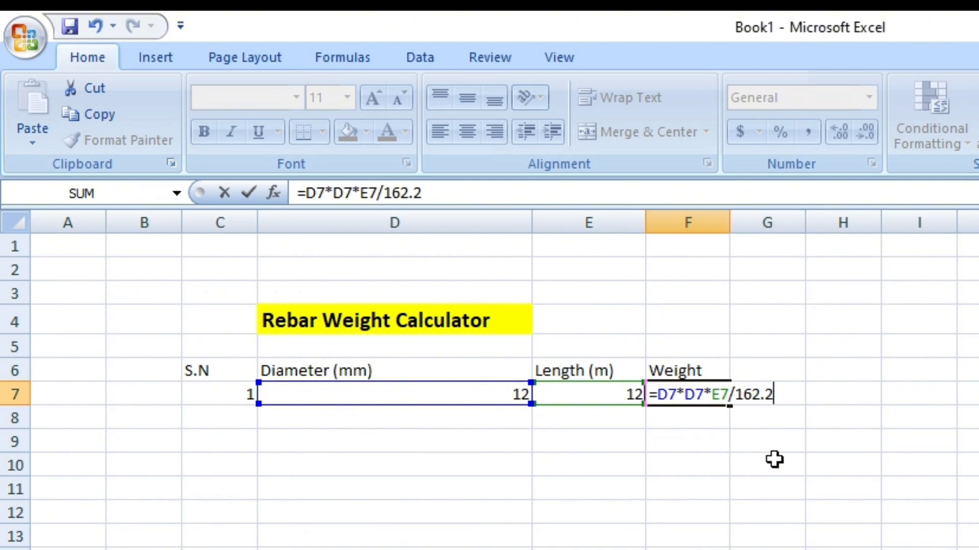
pyautogui.hotkey('alt', 'Tab')
pyautogui.press('Return')
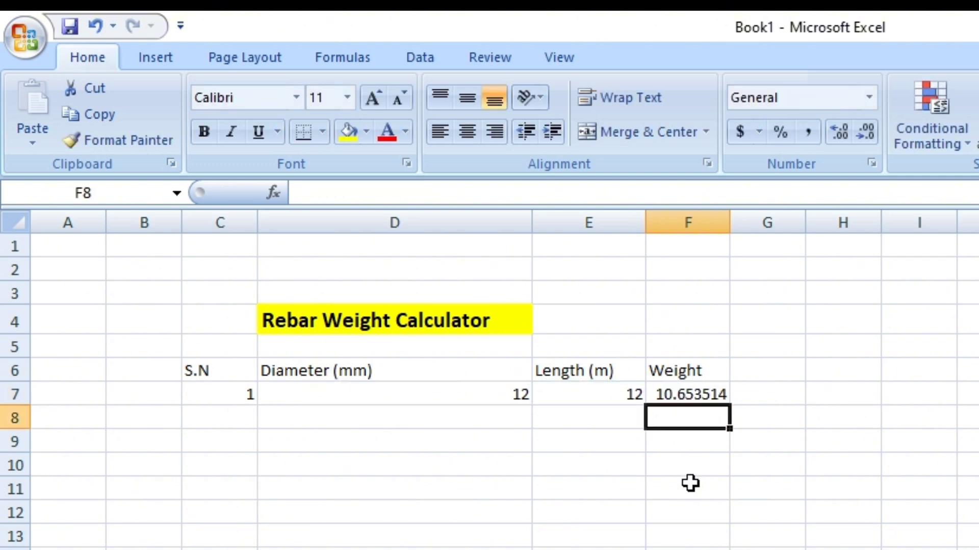
pyautogui.click(698, 394)
pyautogui.click(378, 191)
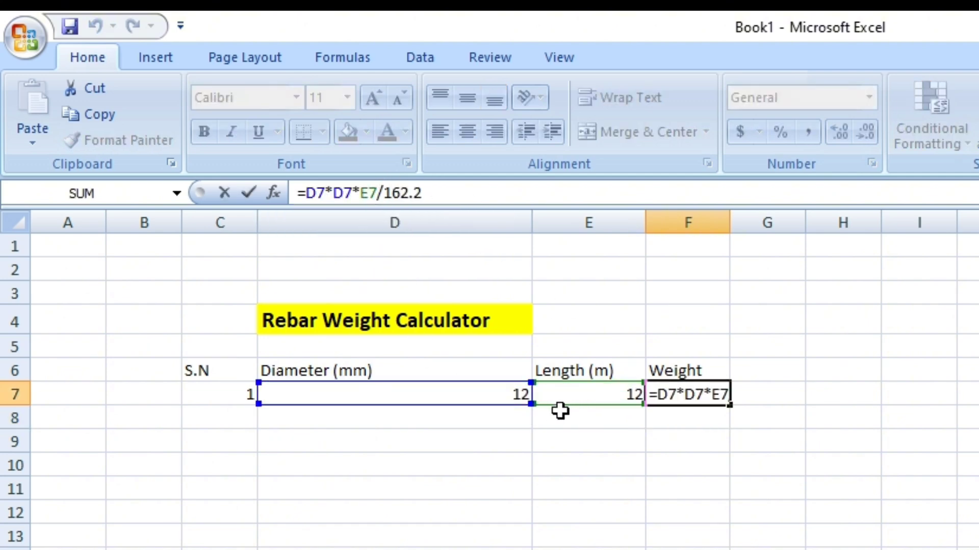
pyautogui.hotkey('ctrl', 'Return')
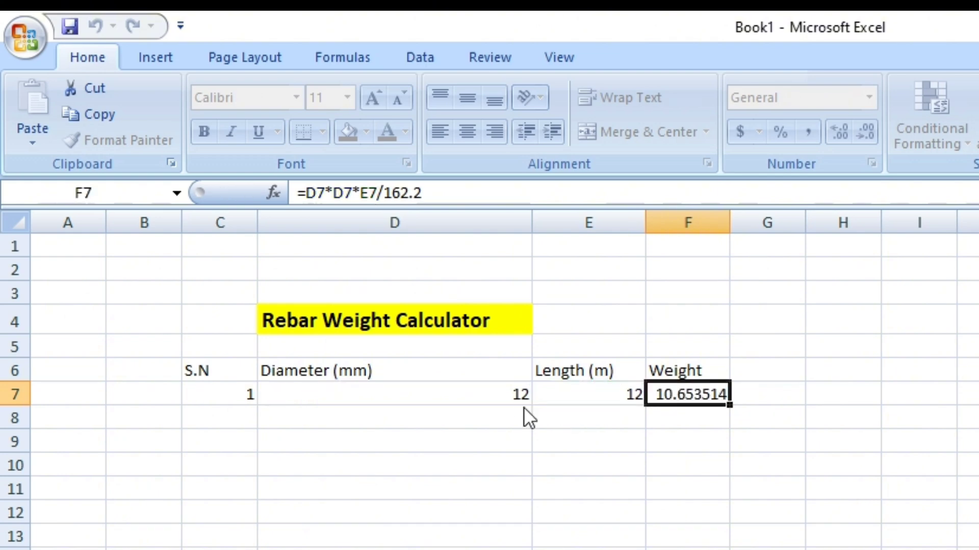
pyautogui.click(516, 398)
pyautogui.click(589, 398)
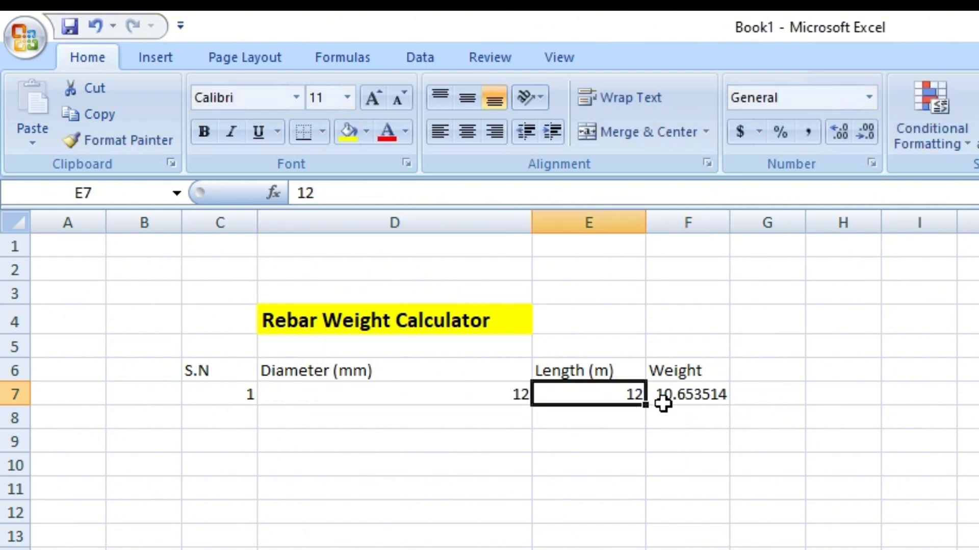
pyautogui.click(683, 396)
pyautogui.click(508, 395)
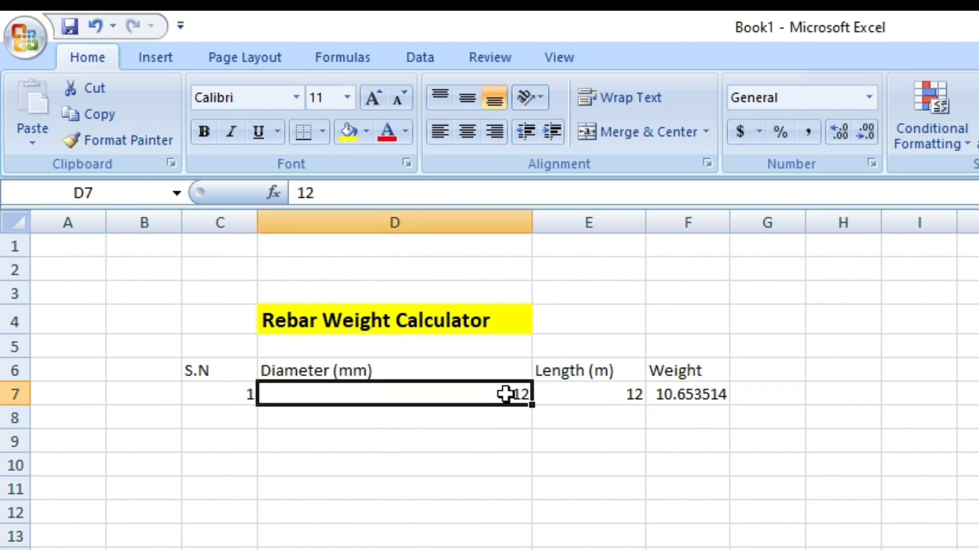
pyautogui.click(578, 395)
pyautogui.click(708, 399)
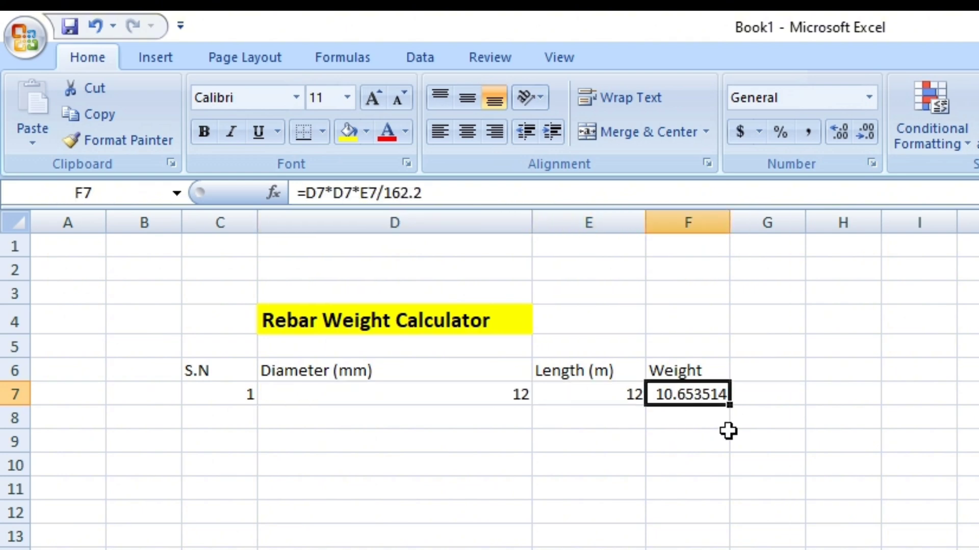
pyautogui.click(512, 398)
pyautogui.click(582, 396)
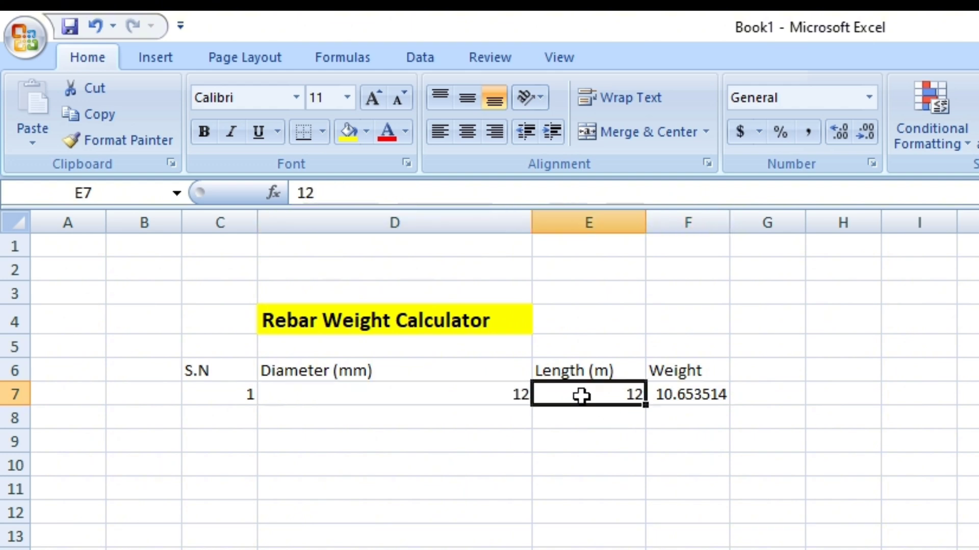
pyautogui.click(509, 396)
pyautogui.click(598, 403)
pyautogui.click(684, 395)
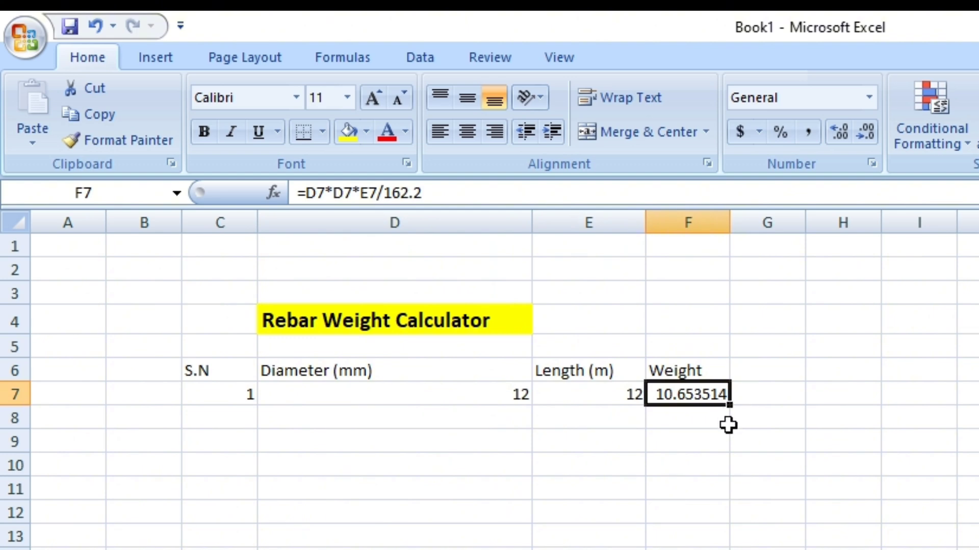
pyautogui.click(727, 475)
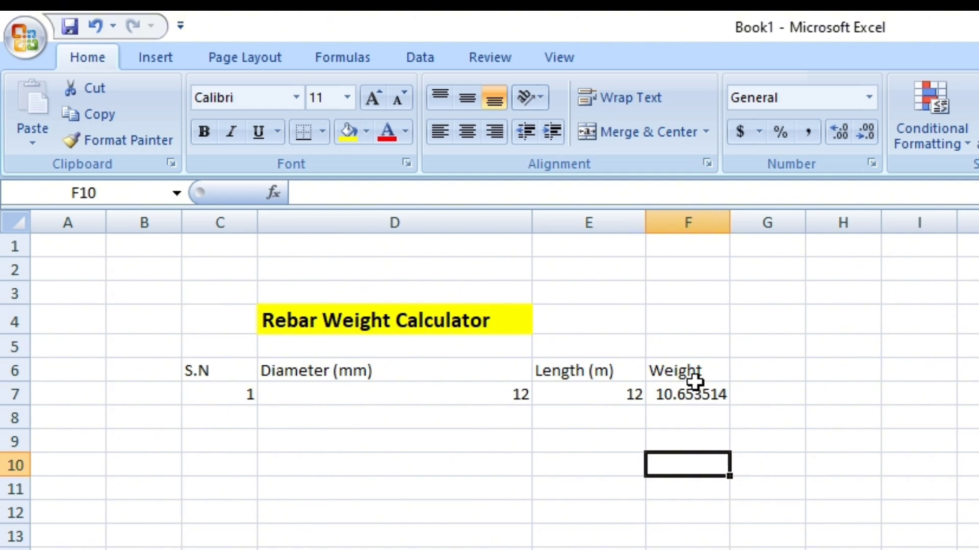
pyautogui.click(719, 395)
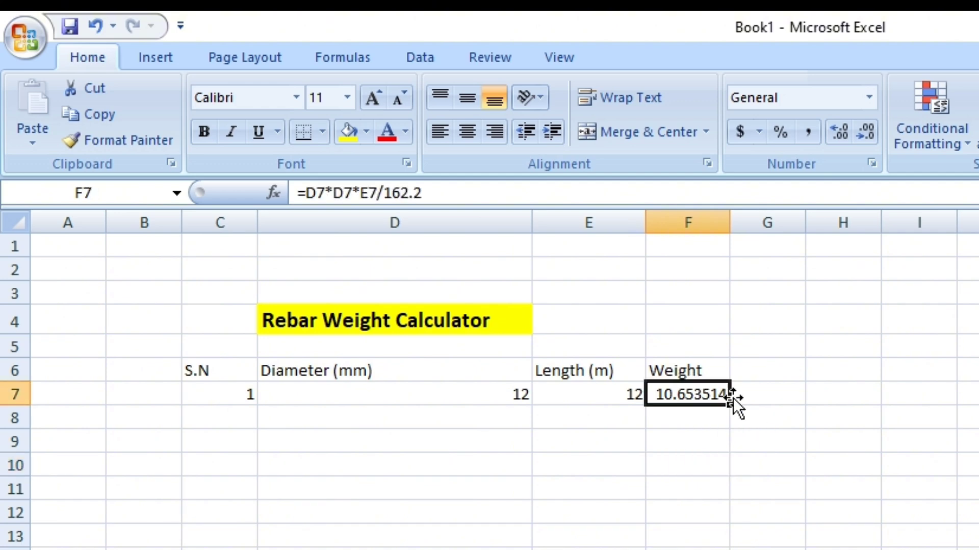
pyautogui.click(777, 402)
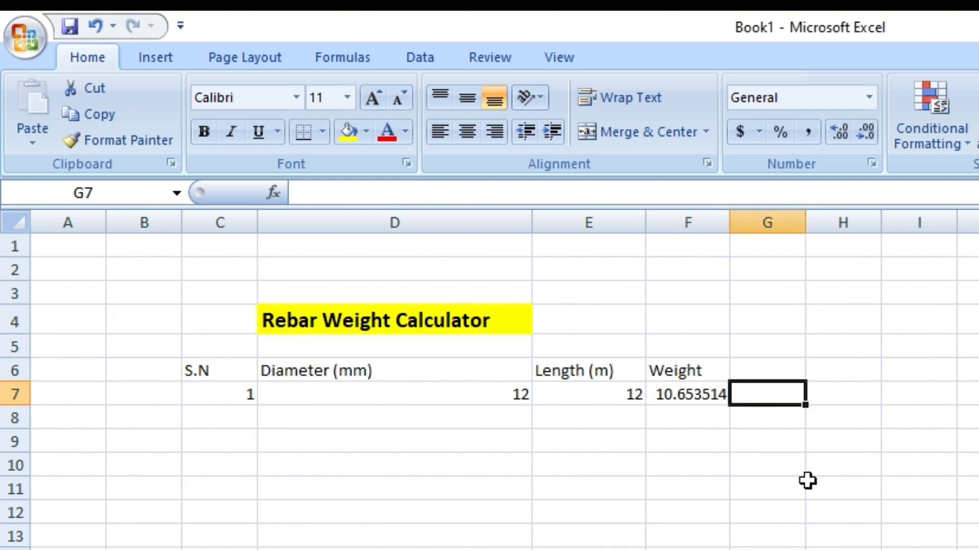
# Step: Add the Kg. unit label in G7, then select the table C6:G7
pyautogui.write('Kg.')
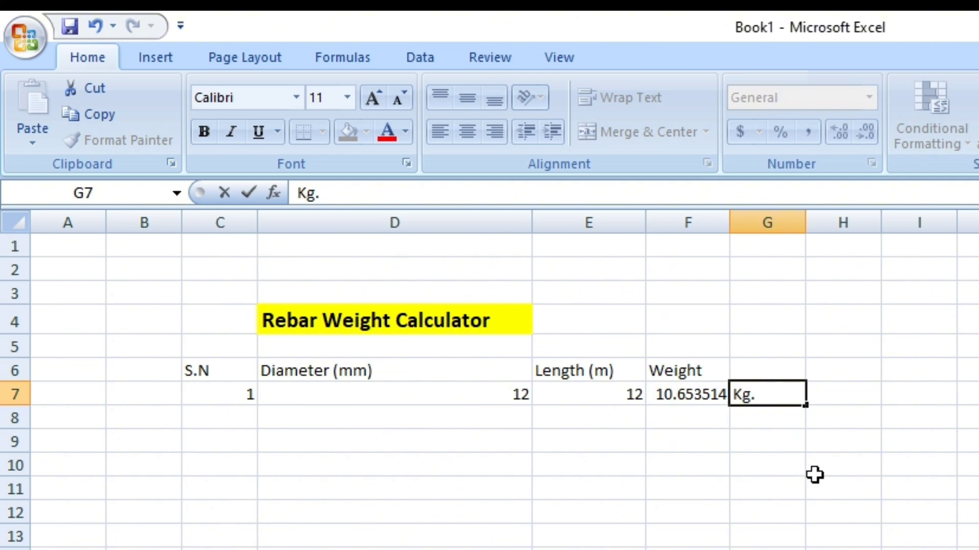
pyautogui.click(815, 474)
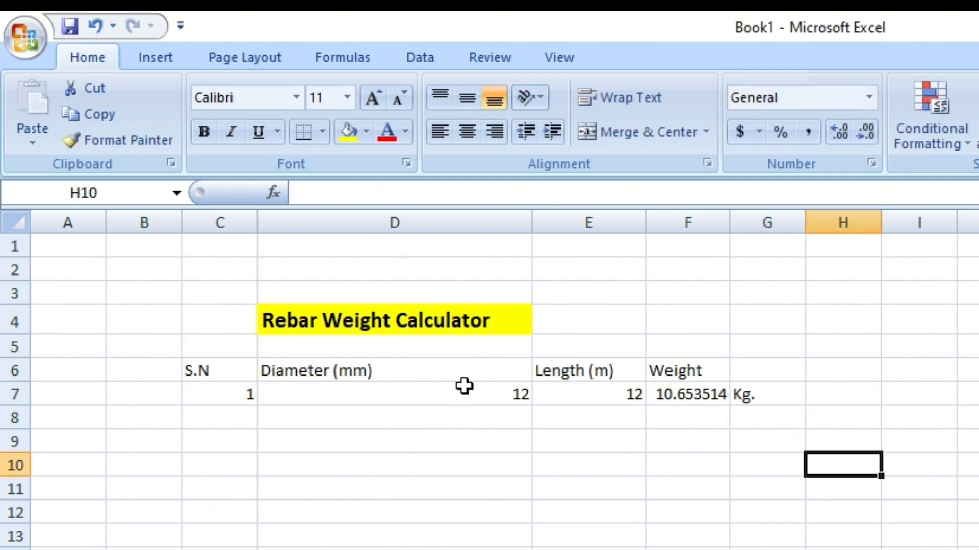
pyautogui.click(435, 393)
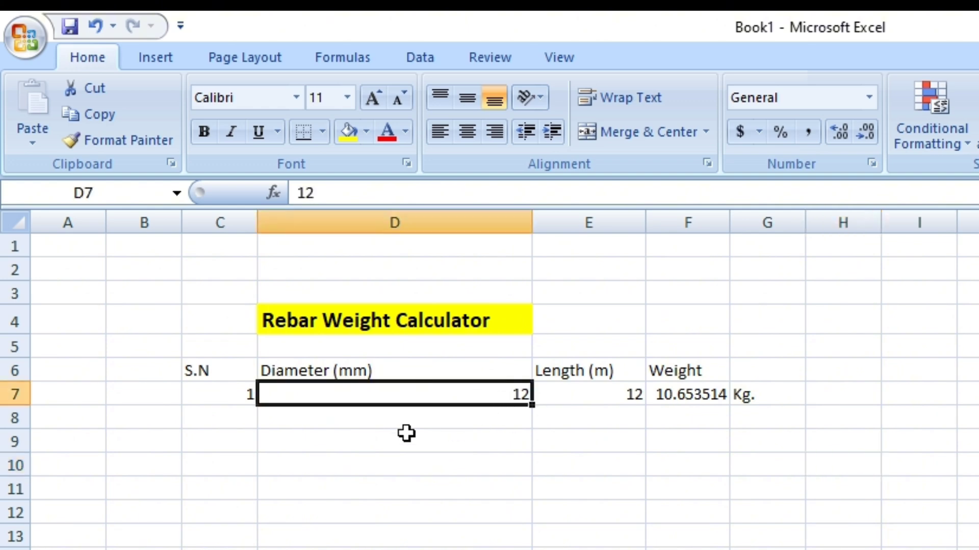
pyautogui.click(600, 393)
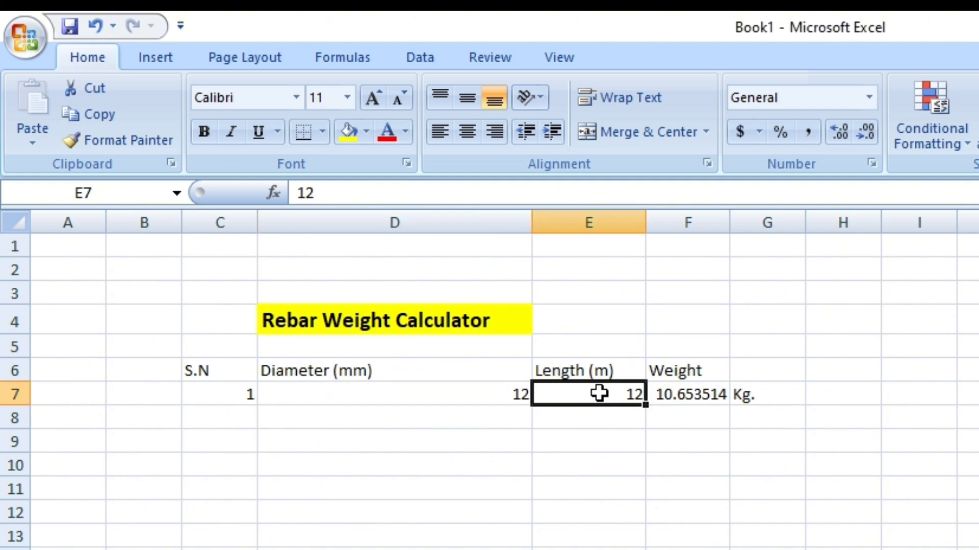
pyautogui.click(701, 397)
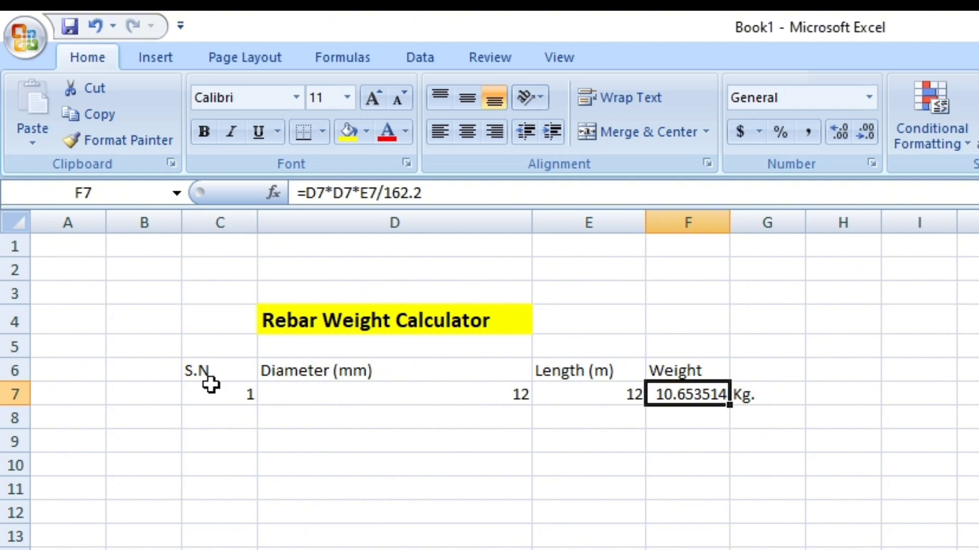
pyautogui.moveTo(197, 369); pyautogui.dragTo(743, 395)
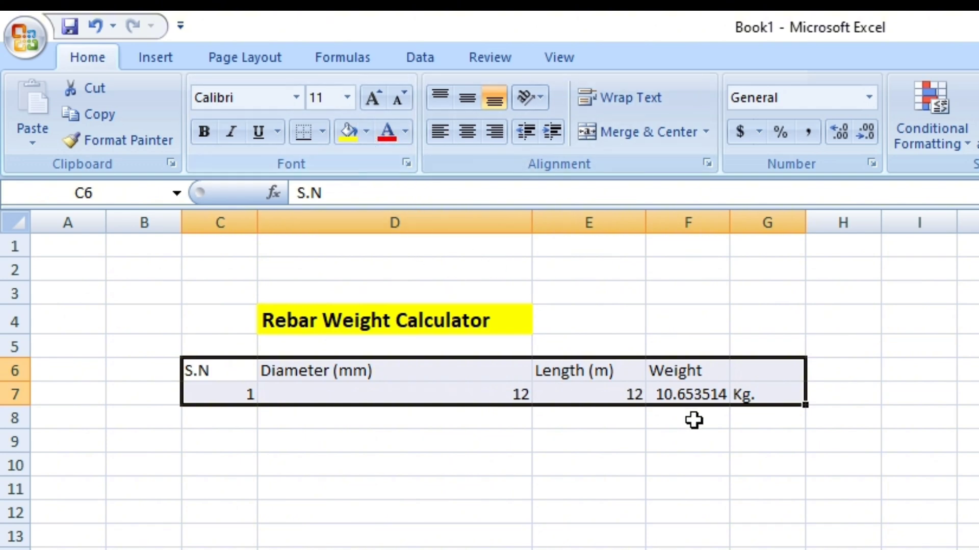
# Step: Put a Thick Box Border around the C6:G7 table
pyautogui.click(322, 133)
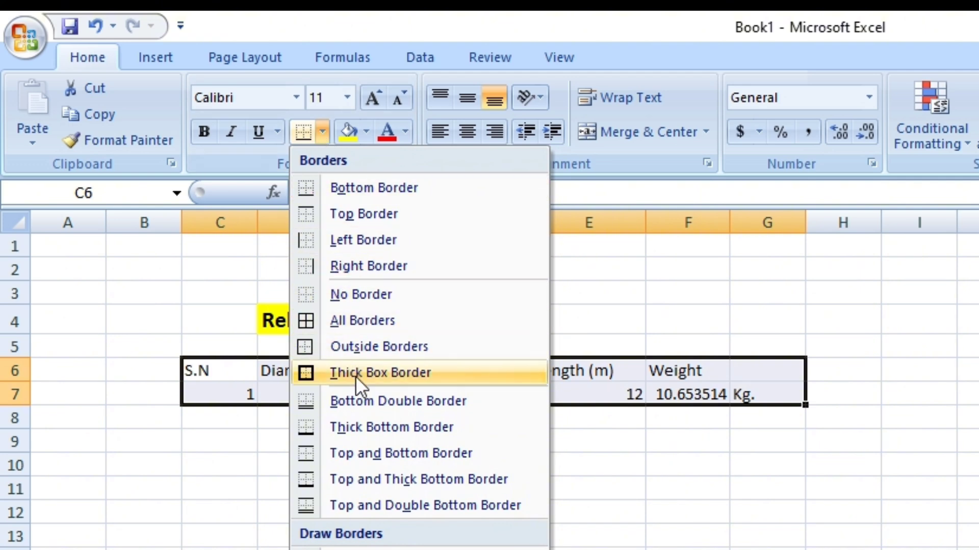
pyautogui.click(372, 374)
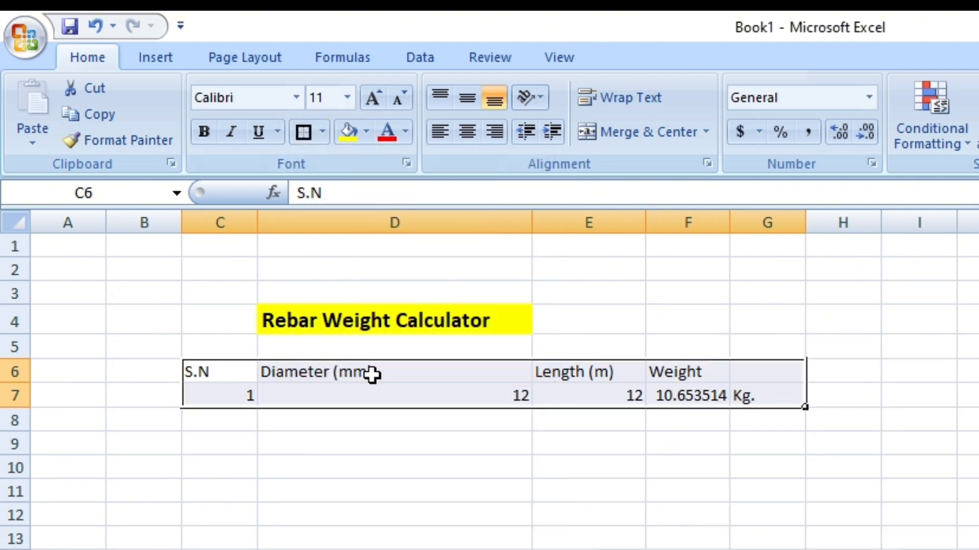
pyautogui.click(461, 454)
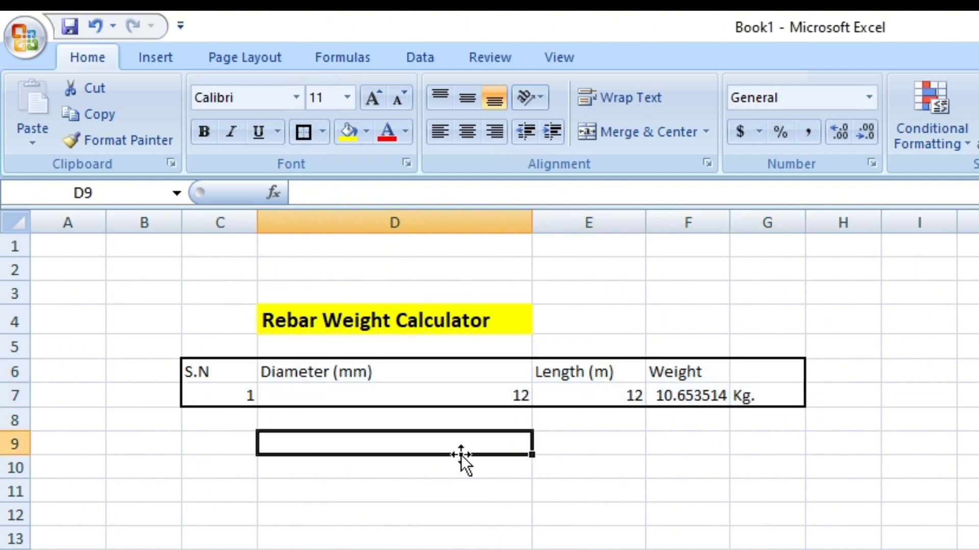
pyautogui.click(323, 135)
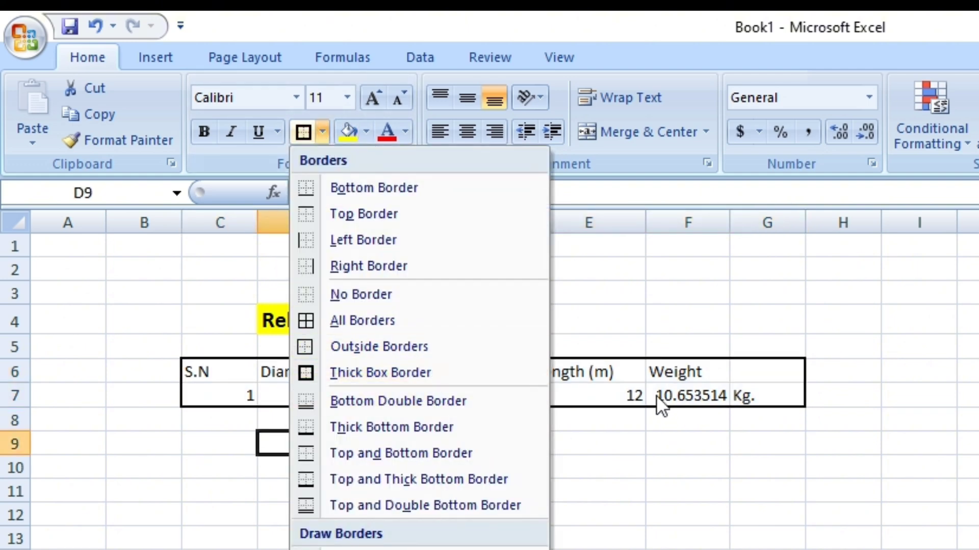
pyautogui.click(674, 396)
# Step: Apply All Borders to every cell of C6:G7
pyautogui.moveTo(225, 376); pyautogui.dragTo(756, 396)
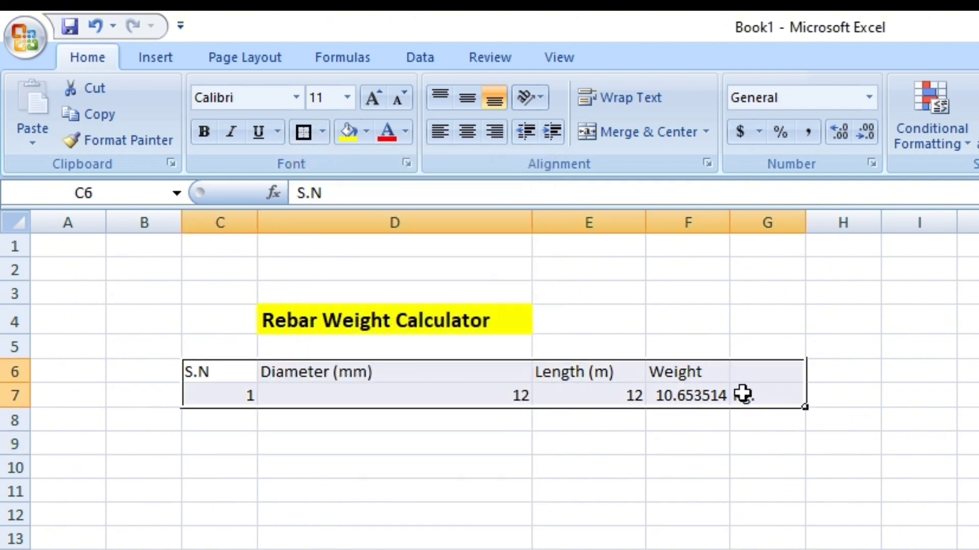
pyautogui.click(324, 131)
pyautogui.click(346, 317)
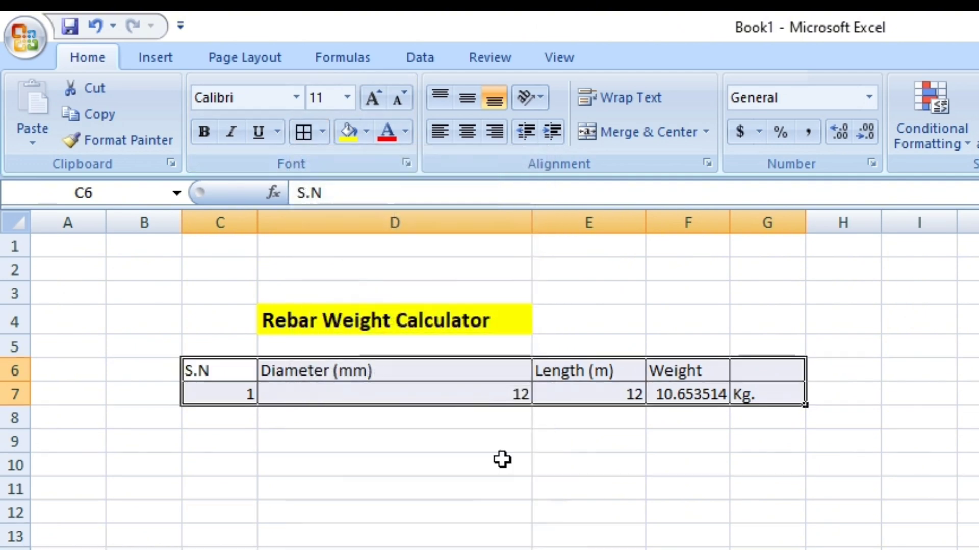
pyautogui.click(589, 512)
pyautogui.moveTo(202, 370); pyautogui.dragTo(760, 385)
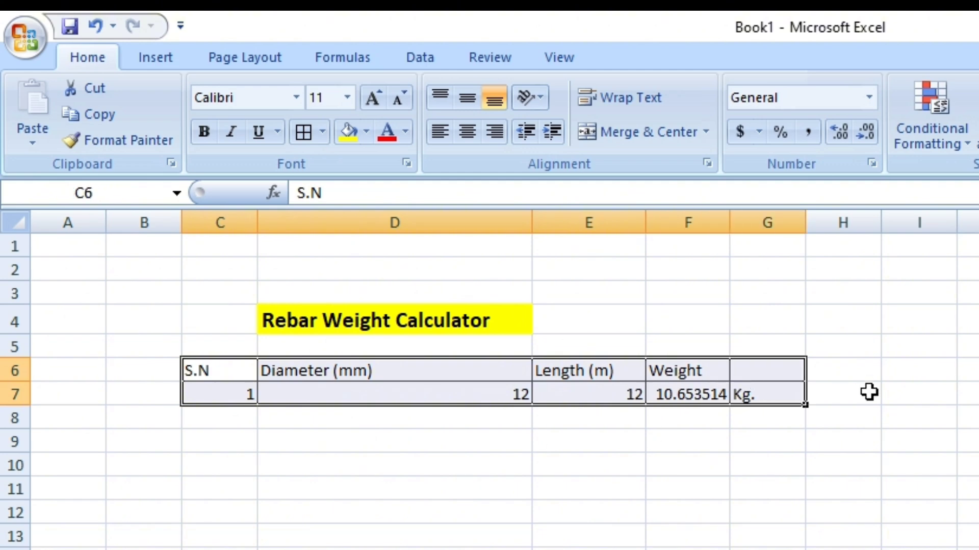
pyautogui.click(470, 135)
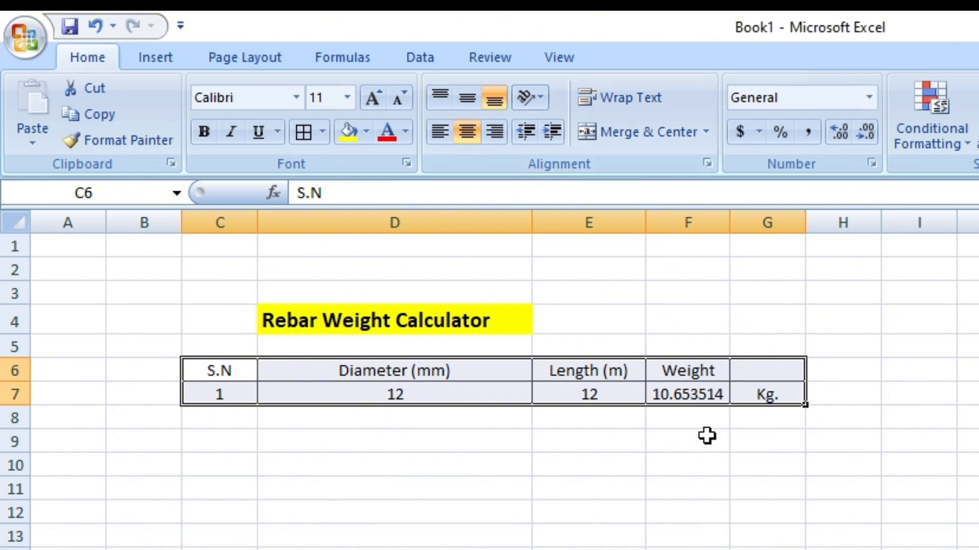
pyautogui.click(716, 399)
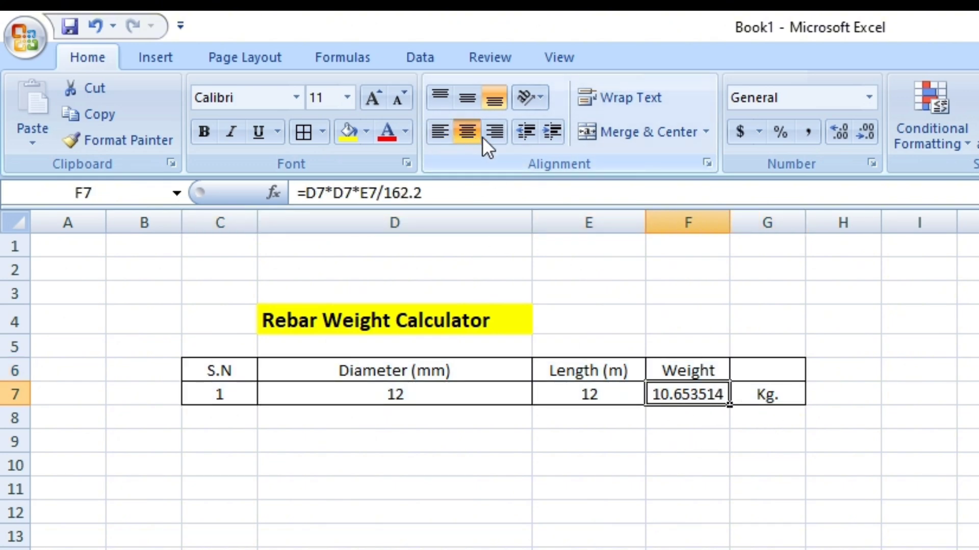
pyautogui.click(443, 135)
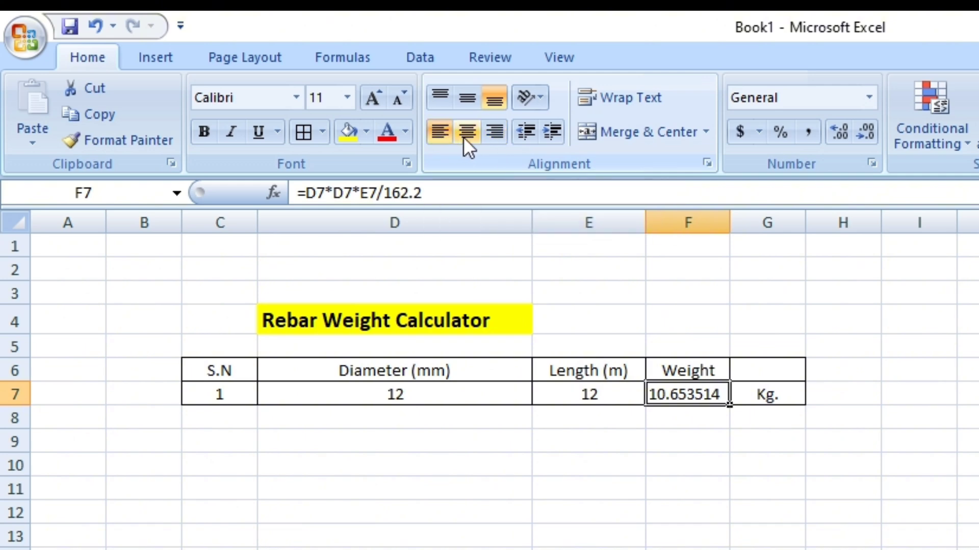
pyautogui.click(463, 137)
pyautogui.click(780, 487)
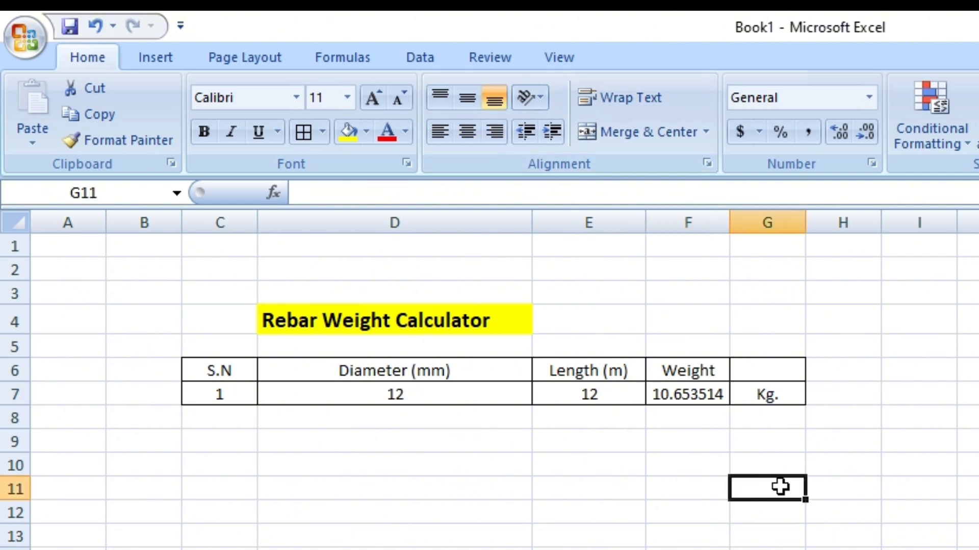
pyautogui.click(687, 395)
pyautogui.click(693, 433)
pyautogui.click(682, 395)
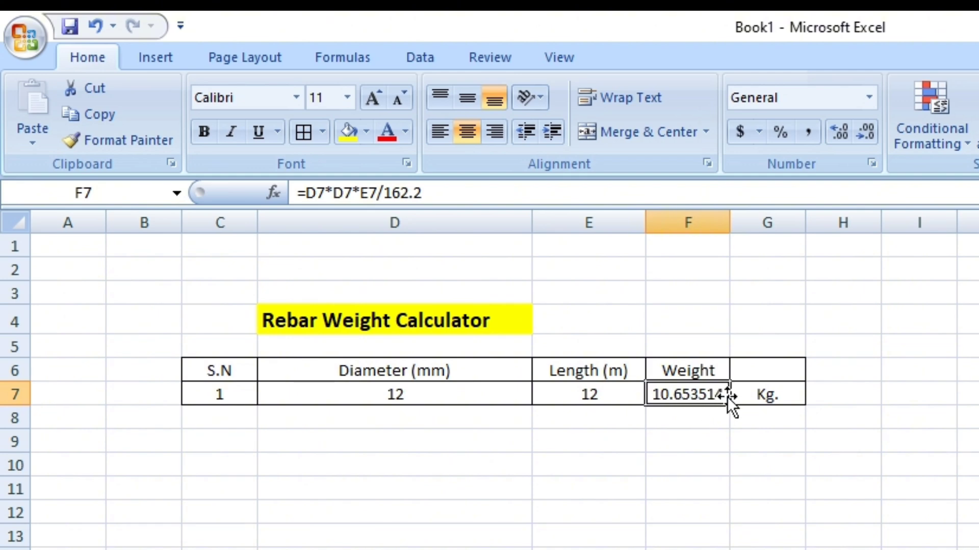
# Step: Decrease F7's decimal places four times so the weight reads 10.65
pyautogui.click(695, 436)
pyautogui.click(695, 396)
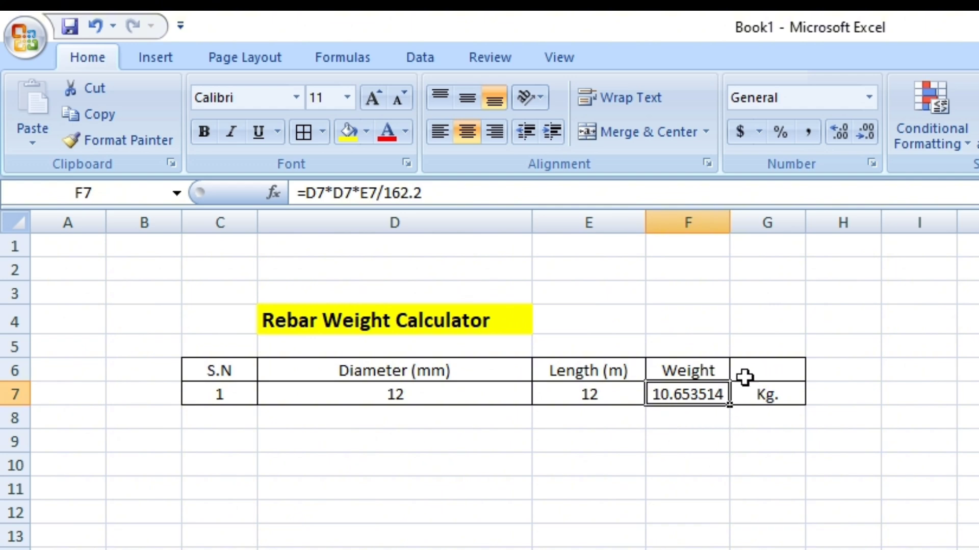
pyautogui.click(867, 137)
pyautogui.click(867, 137)
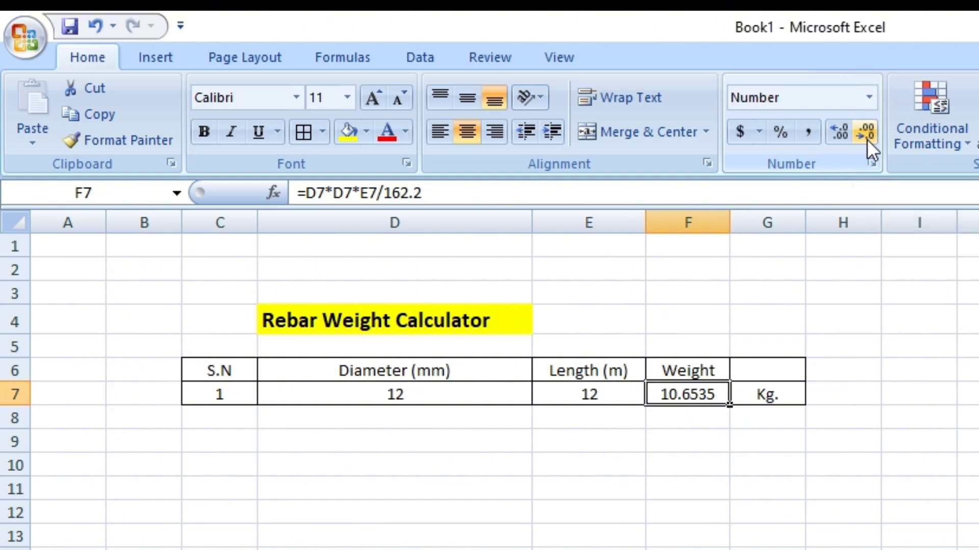
pyautogui.click(867, 137)
pyautogui.click(867, 137)
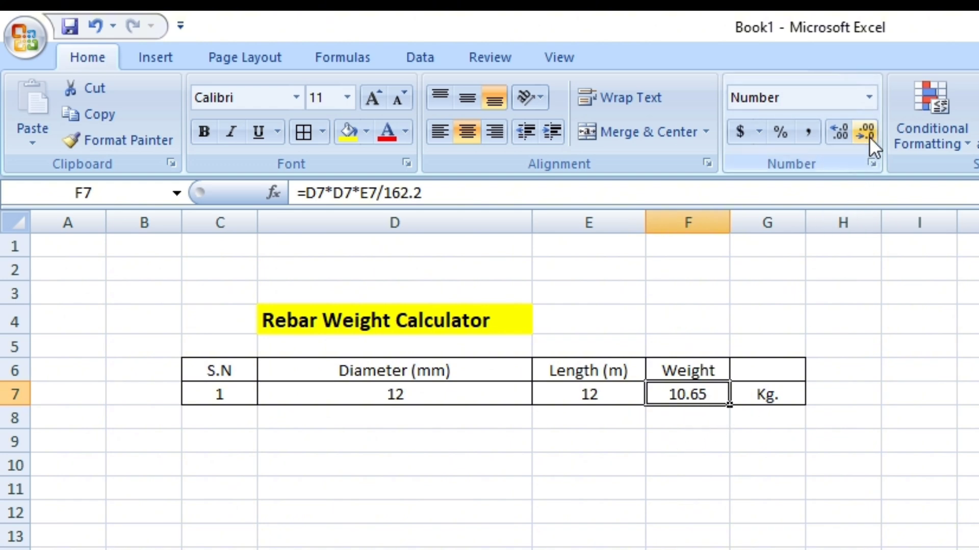
# Step: Fill the header row C6:G6 with blue
pyautogui.click(684, 461)
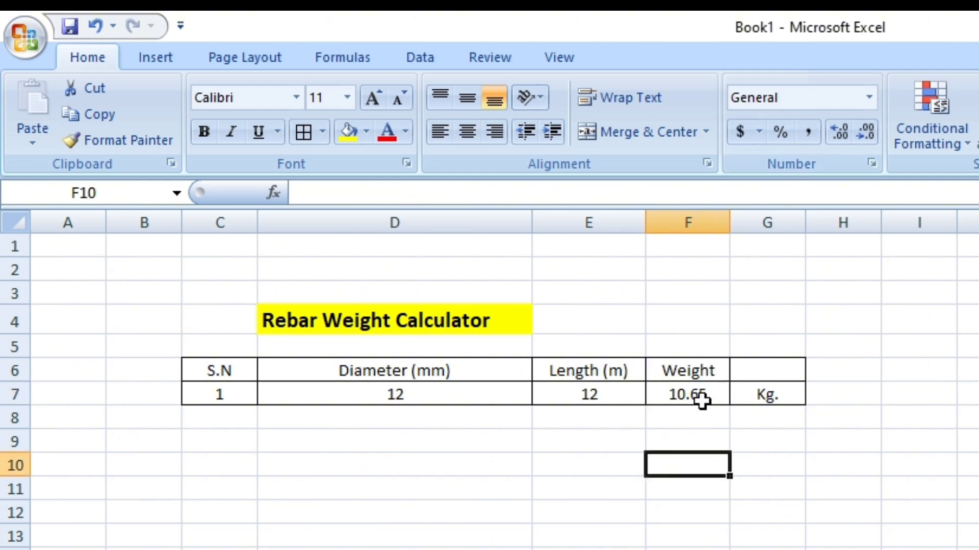
pyautogui.click(703, 396)
pyautogui.click(780, 394)
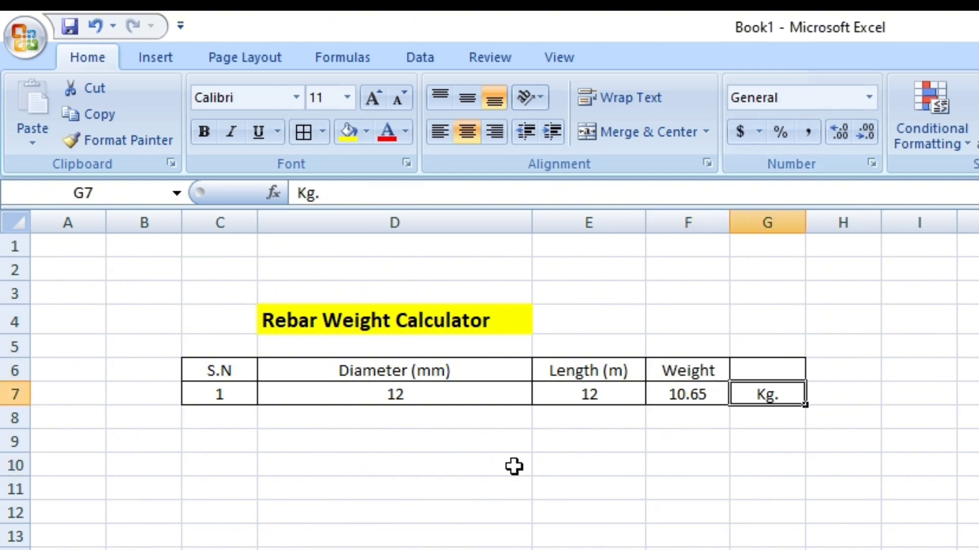
pyautogui.click(429, 458)
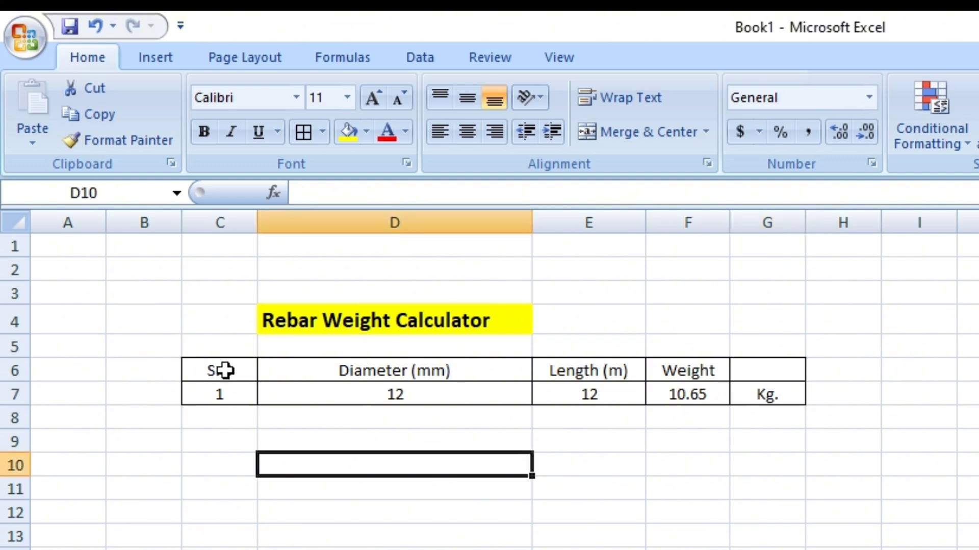
pyautogui.moveTo(225, 369)
pyautogui.mouseDown()
pyautogui.moveTo(629, 361)
pyautogui.moveTo(765, 375)
pyautogui.mouseUp()
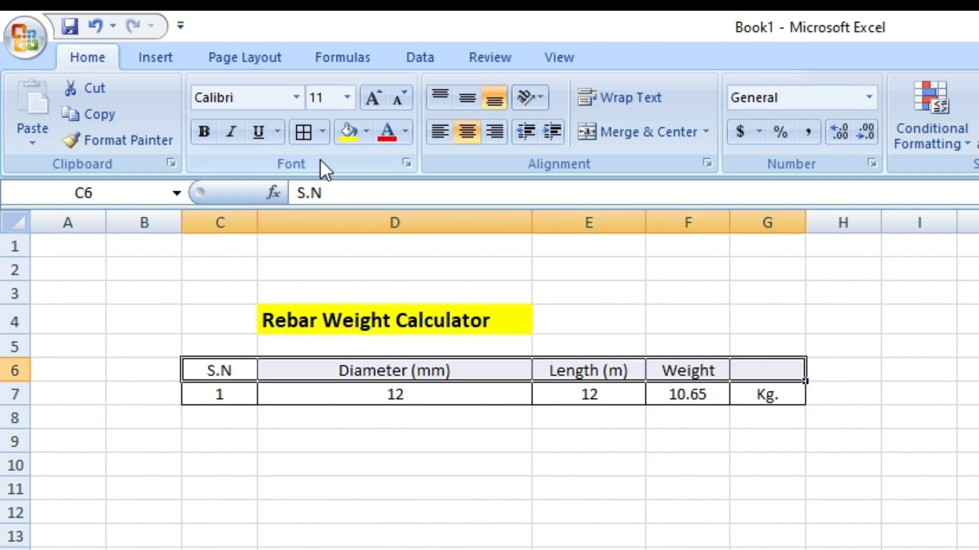
pyautogui.click(366, 134)
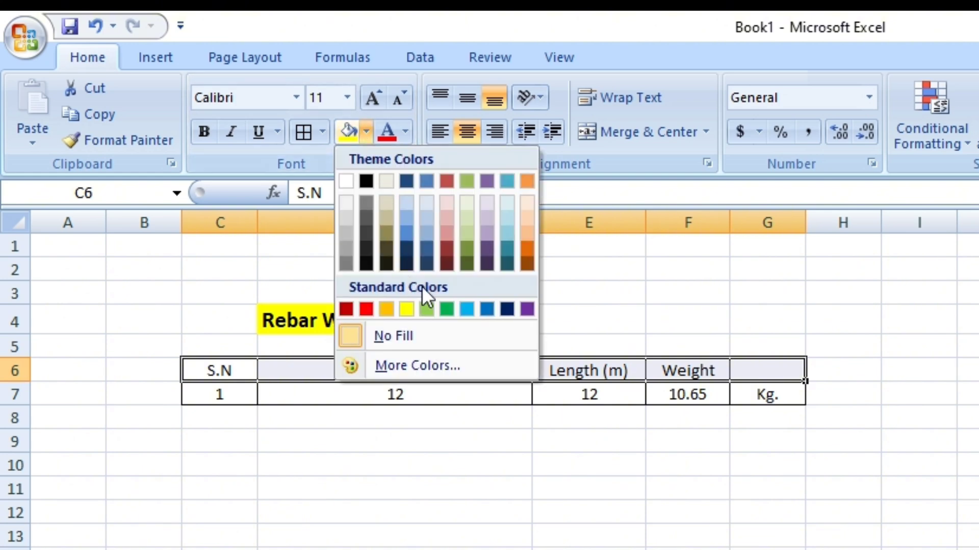
pyautogui.click(480, 305)
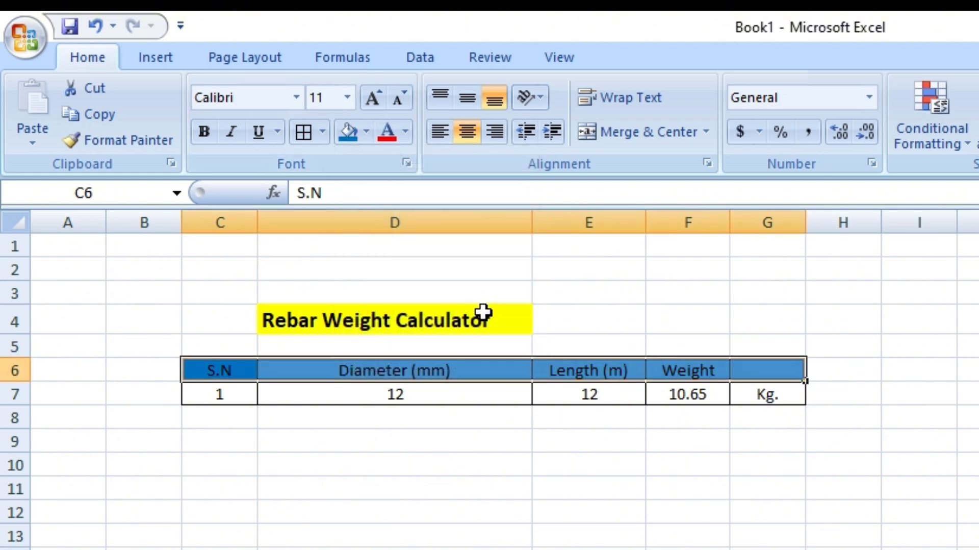
# Step: Make the header text white and bold
pyautogui.click(406, 132)
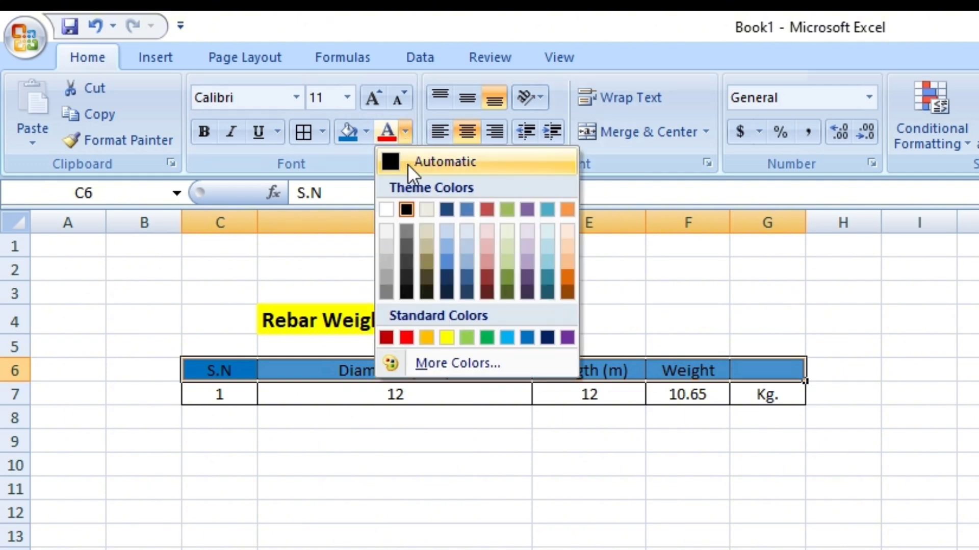
pyautogui.click(391, 207)
pyautogui.click(204, 132)
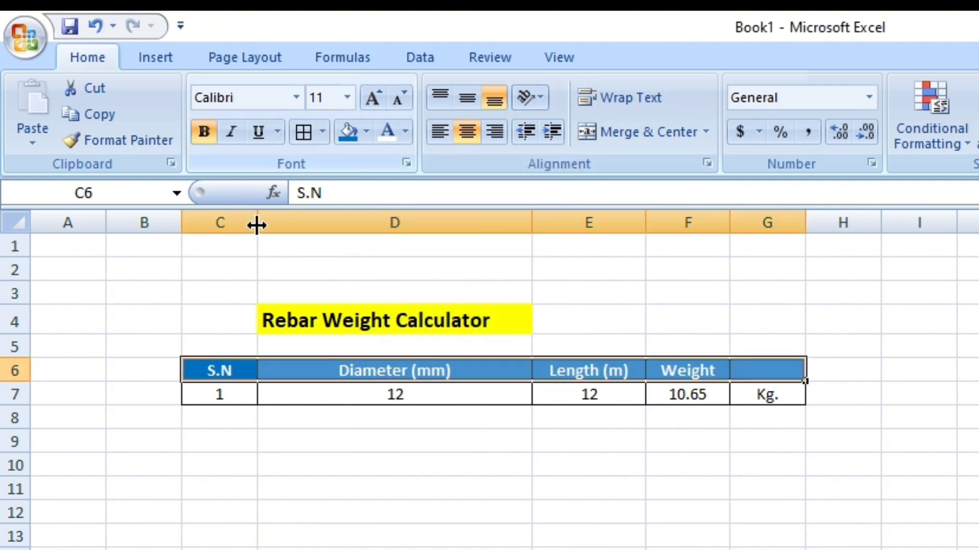
pyautogui.click(614, 492)
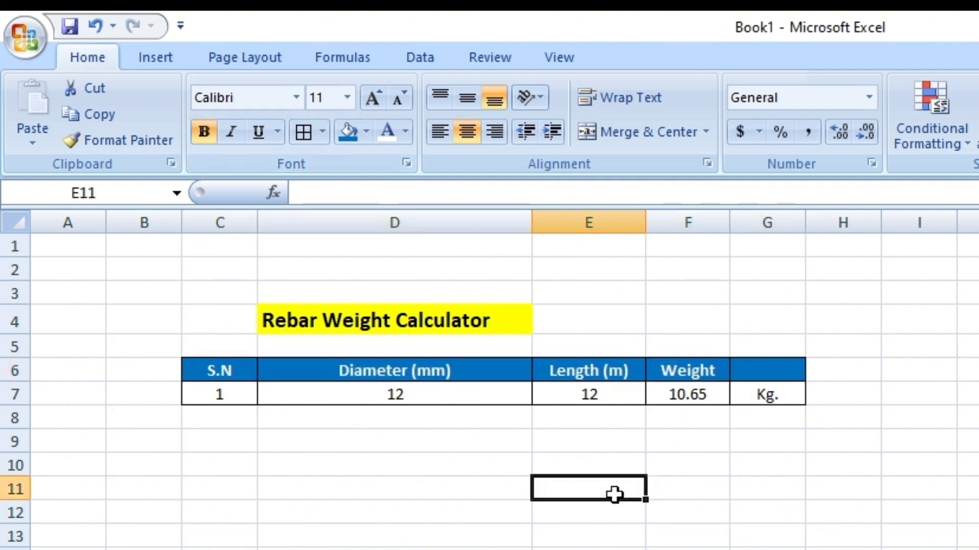
pyautogui.click(761, 485)
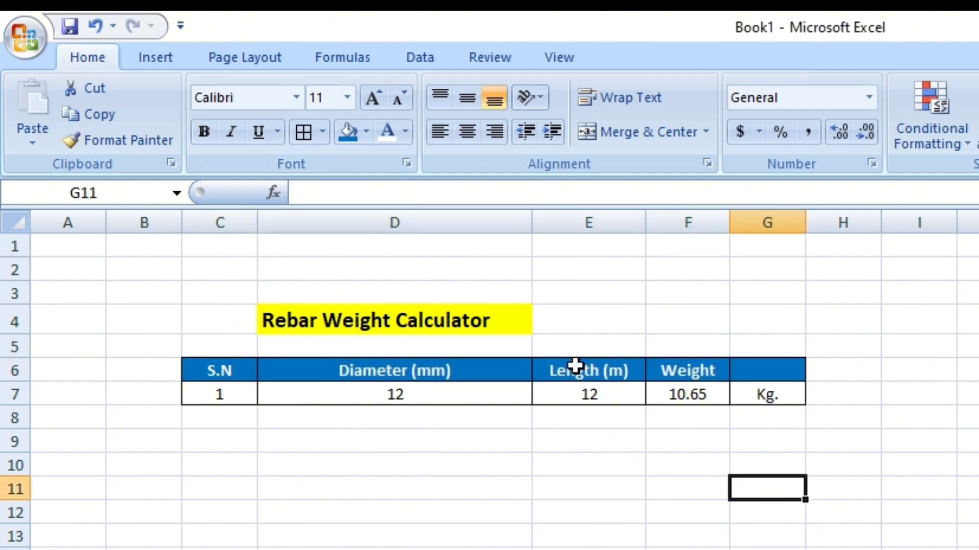
# Step: Change the diameter in D7 from 12 to 16 and check the recalculated weight in F7
pyautogui.click(352, 324)
pyautogui.click(553, 502)
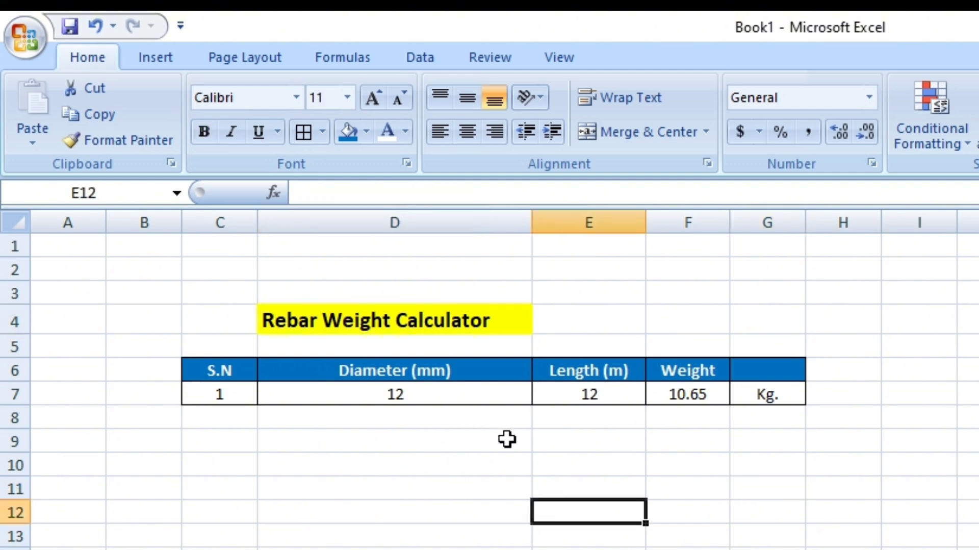
pyautogui.click(408, 396)
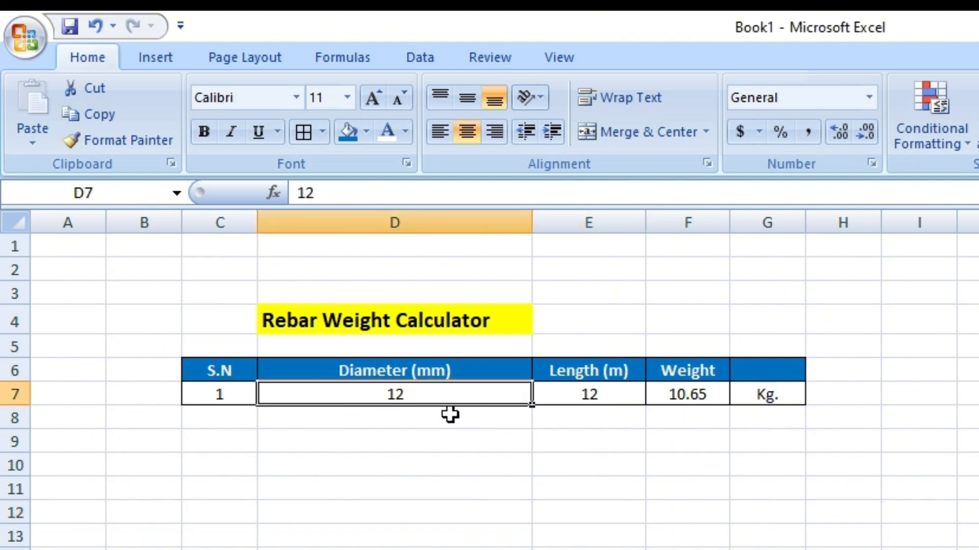
pyautogui.write('1')
pyautogui.press('Return')
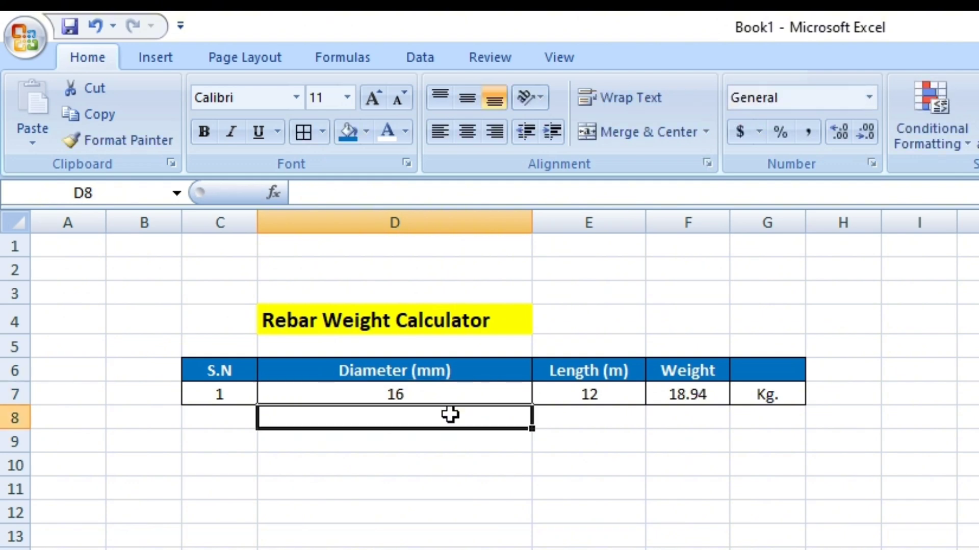
pyautogui.click(682, 402)
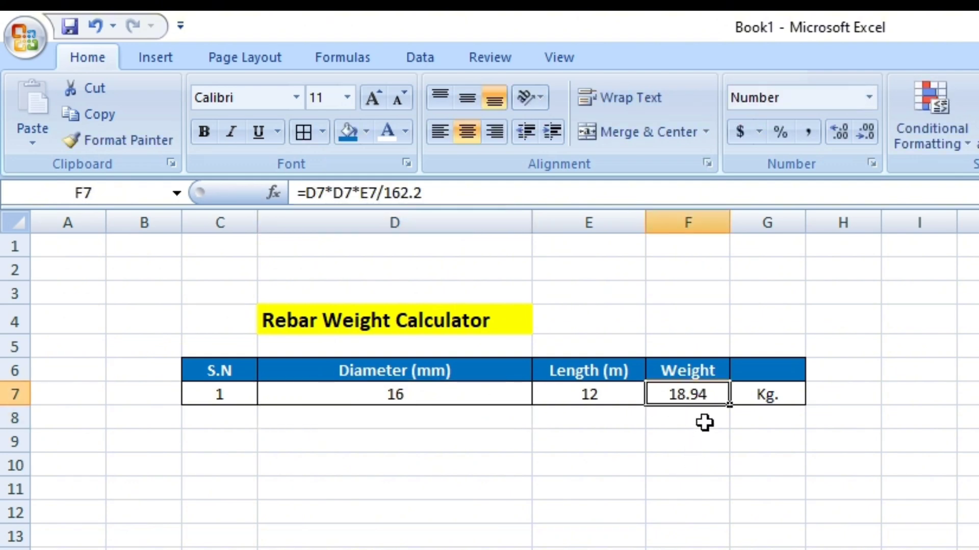
# Step: Set the length in E7 to 20, confirm 31.57 Kg, and compare with the formula slide
pyautogui.click(590, 396)
pyautogui.write('20')
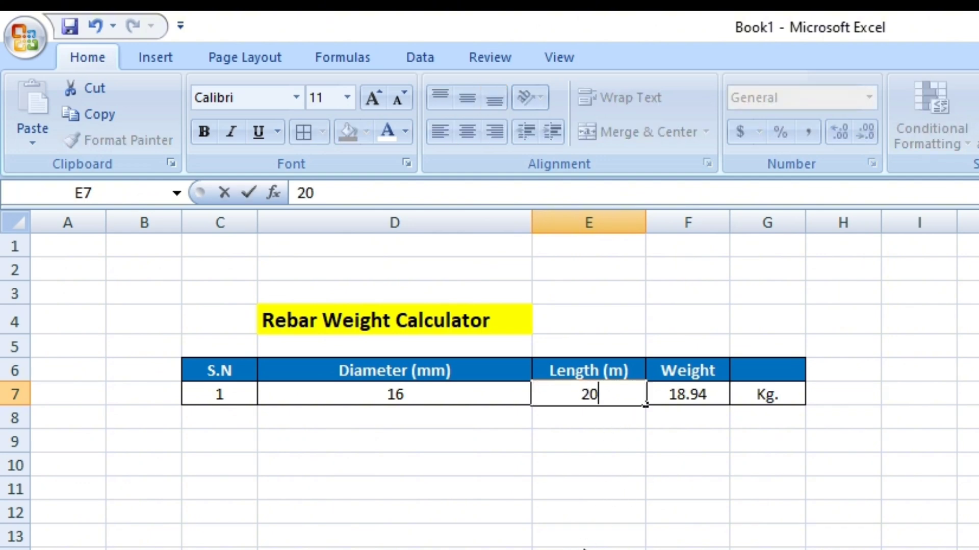
pyautogui.press('Return')
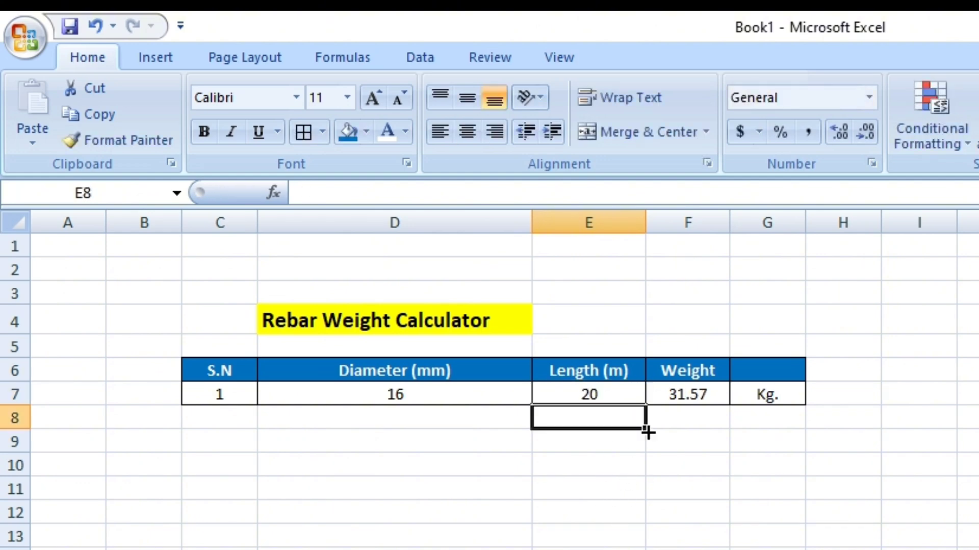
pyautogui.click(673, 389)
pyautogui.click(786, 437)
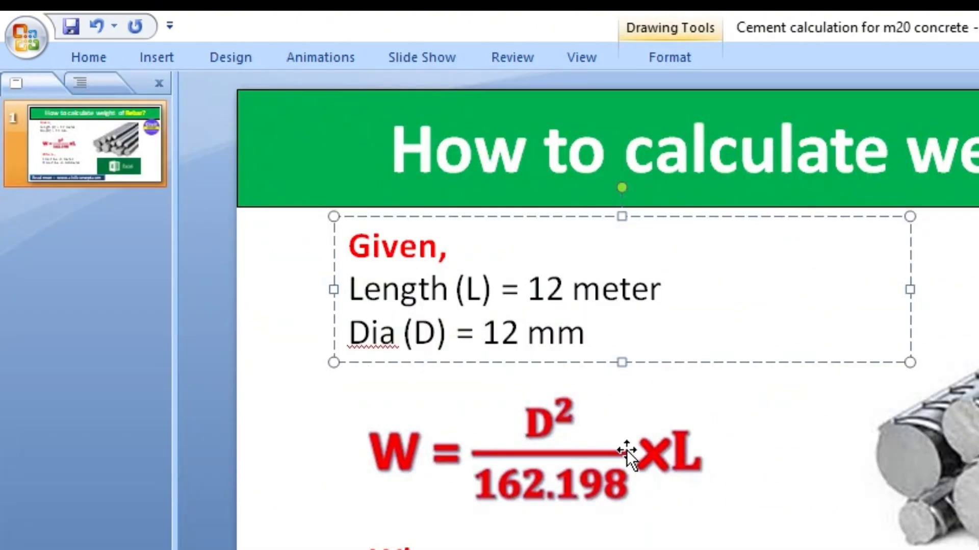
pyautogui.click(625, 465)
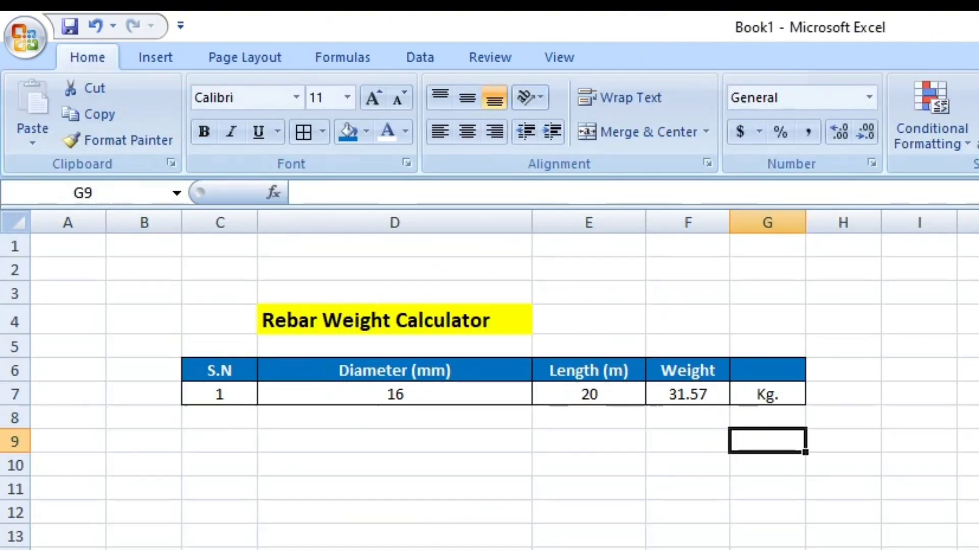
pyautogui.click(652, 492)
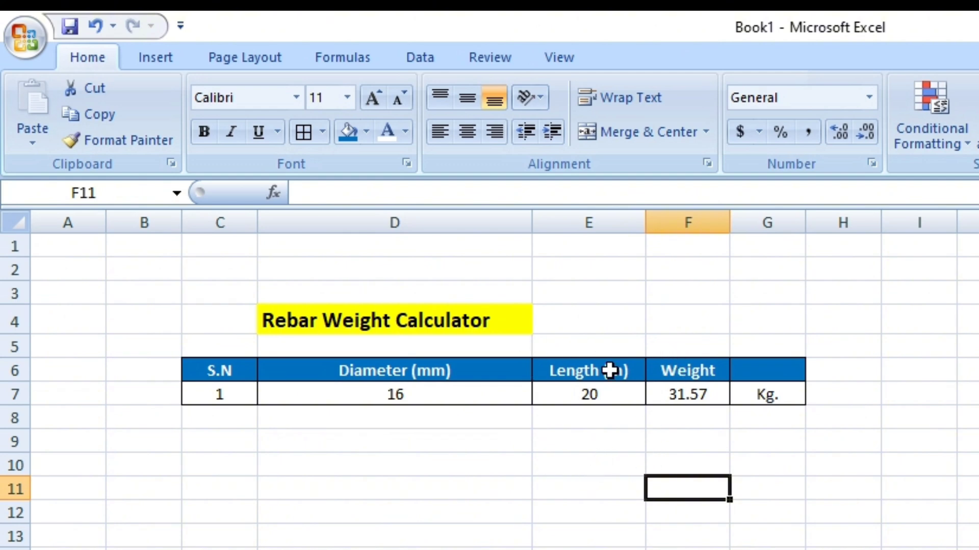
# Step: Review the diameter 16 in D7 and length 20 in E7 behind the 31.57 Kg weight
pyautogui.click(449, 491)
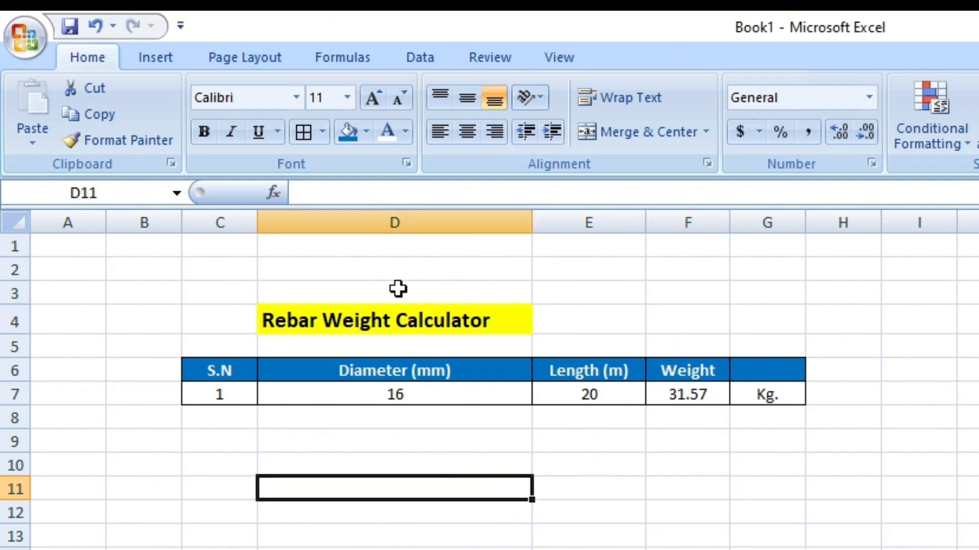
pyautogui.press('Up')
pyautogui.press('Right')
pyautogui.press('Right')
pyautogui.press('Right')
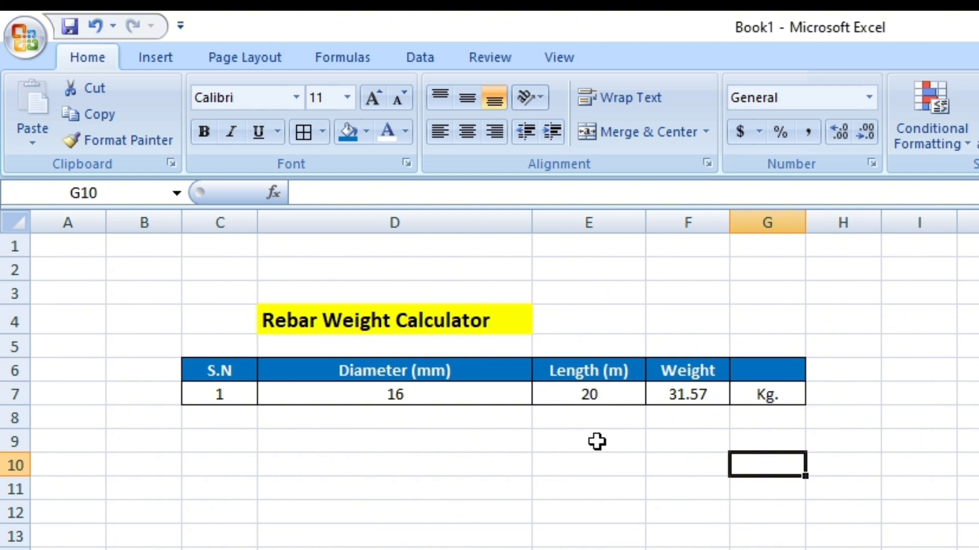
pyautogui.click(568, 466)
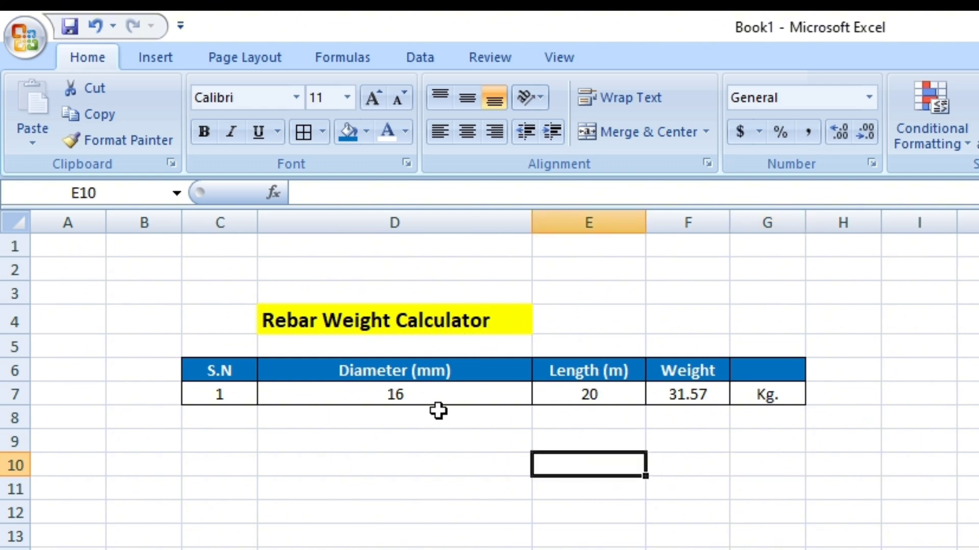
pyautogui.click(438, 394)
pyautogui.click(625, 393)
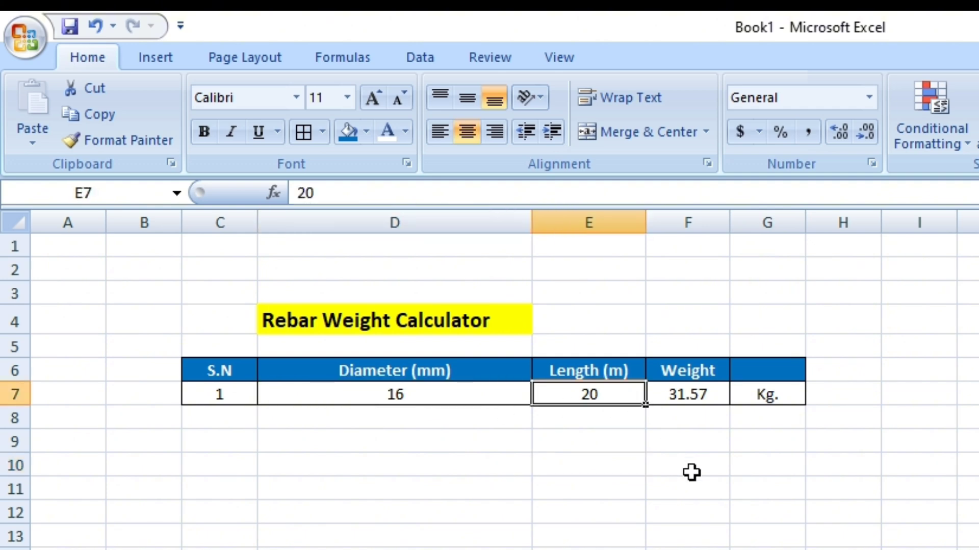